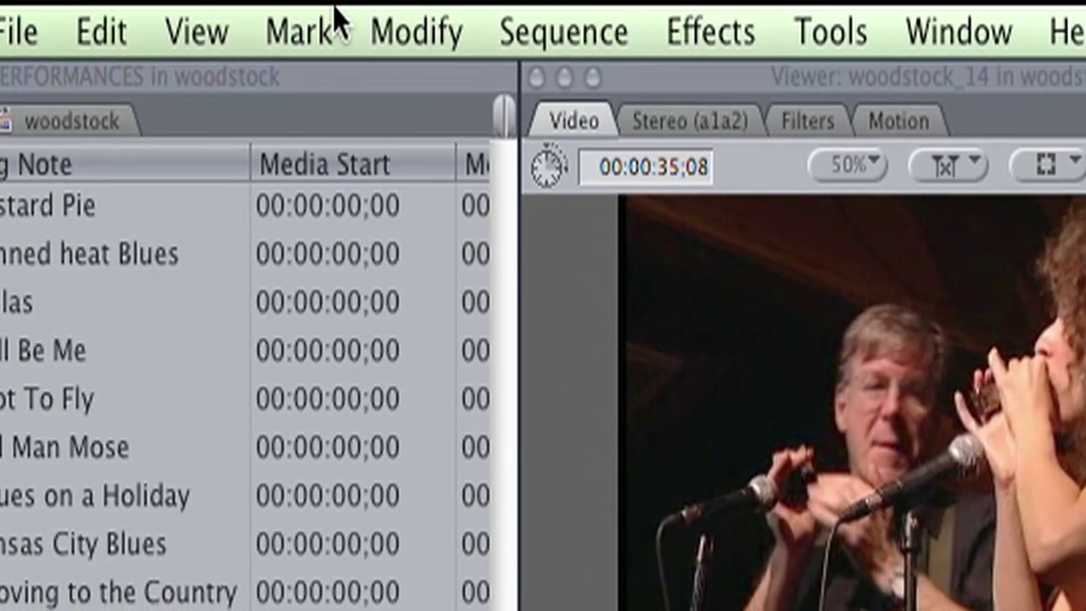
- Mark the whole clip, then open Log and Capture logging to the PERFORMANCES bin on reel 001
{"action": "left_click", "coordinate": [594, 27]}
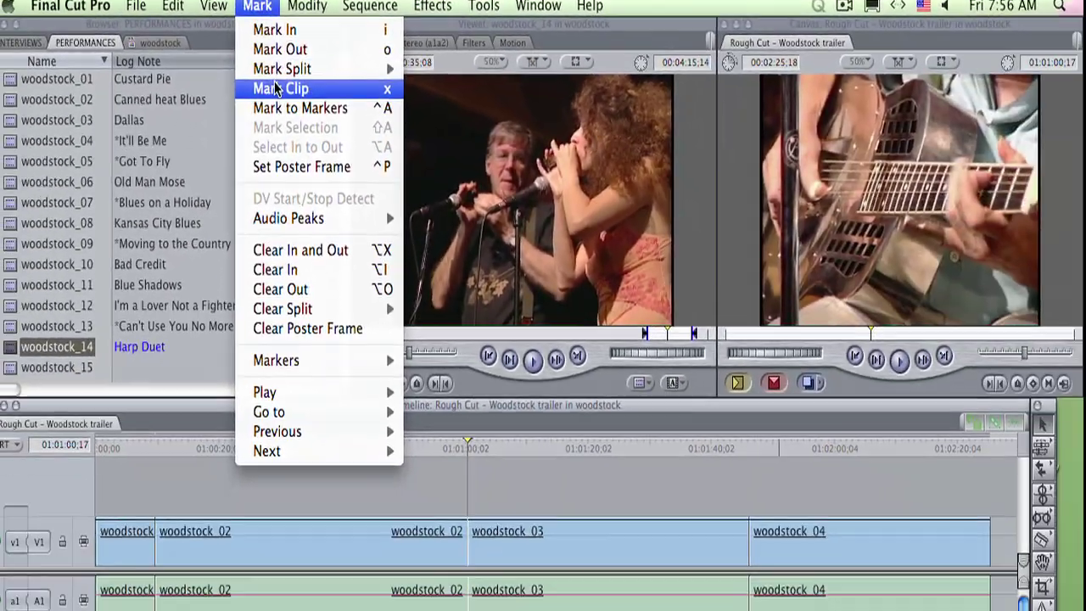
{"action": "left_click", "coordinate": [276, 89]}
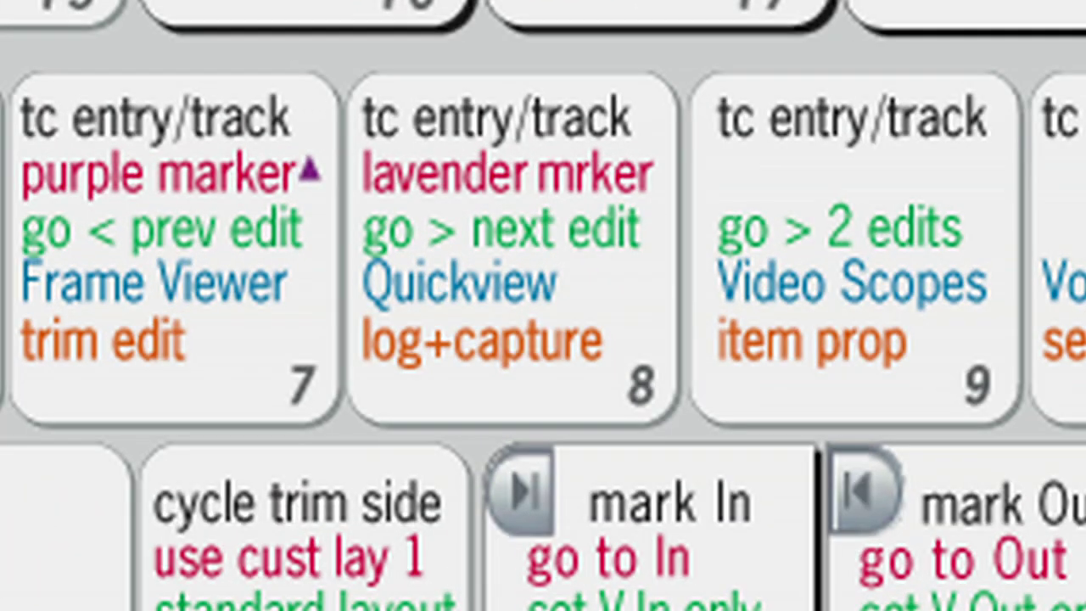
{"action": "key", "text": "super+8"}
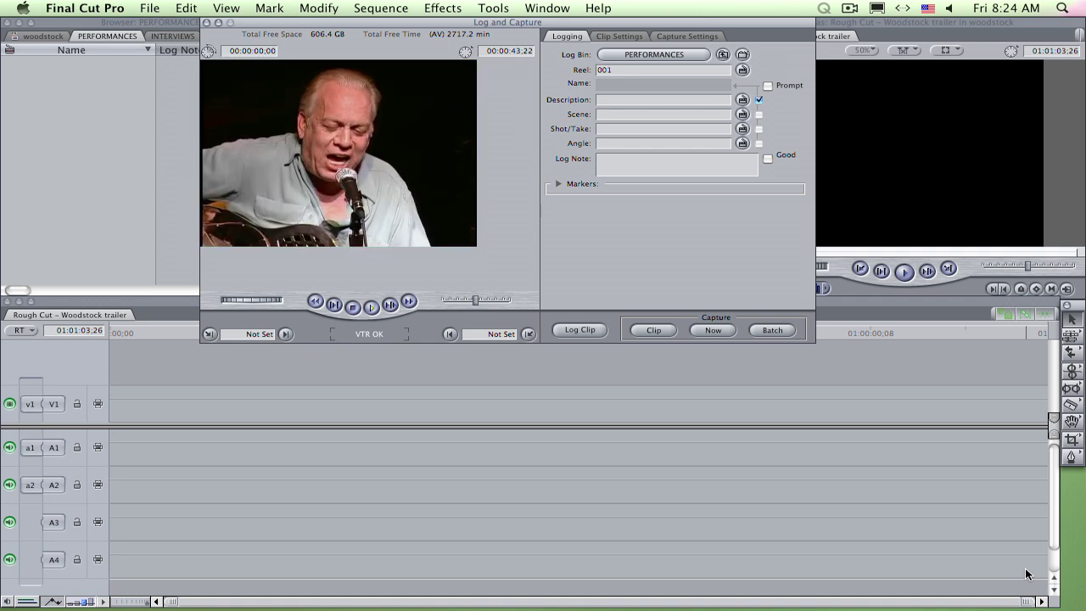
- Enter reel 007 and description perform_01 so the clip name fills in as perform_01
{"action": "key", "text": "Tab"}
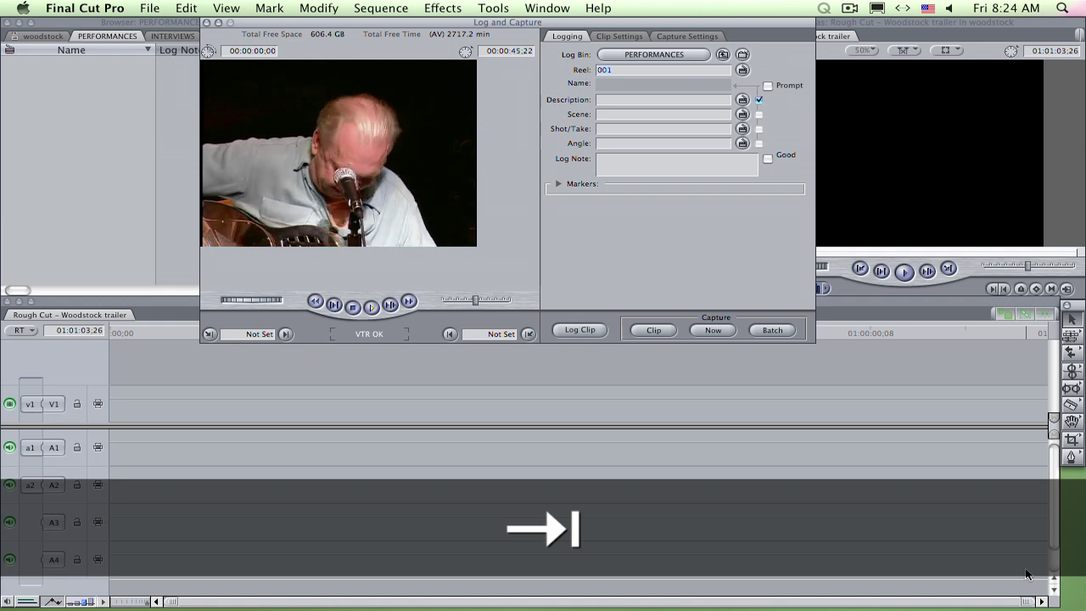
{"action": "type", "text": "007"}
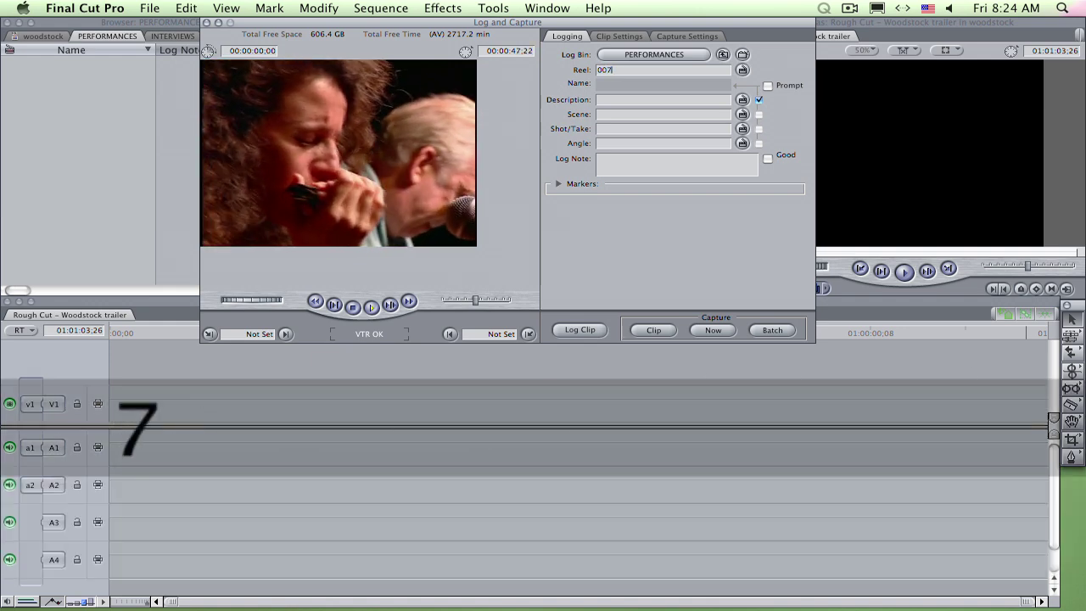
{"action": "key", "text": "Tab"}
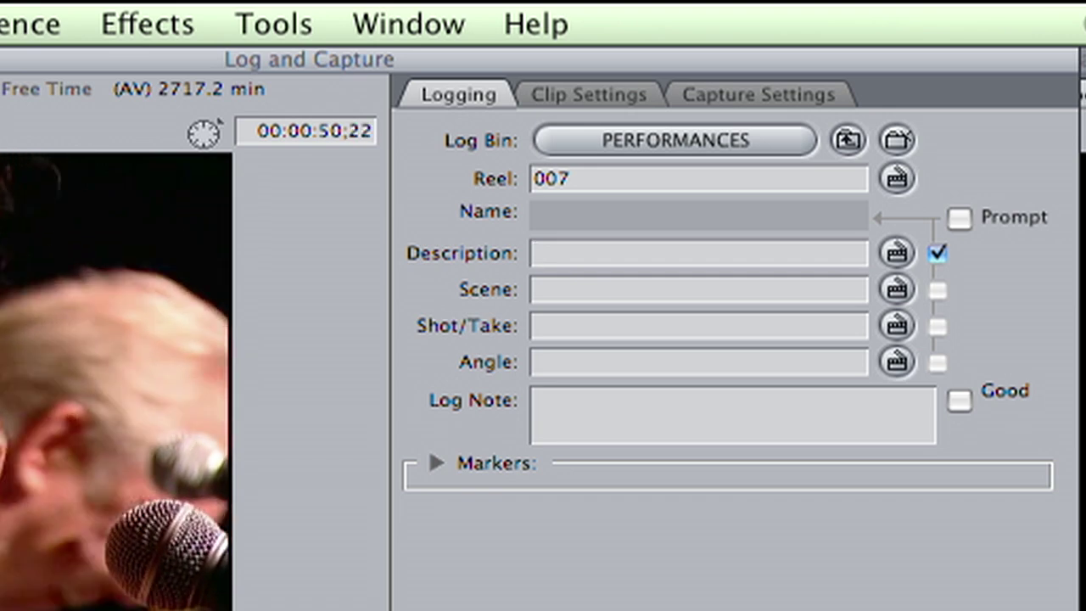
{"action": "type", "text": "perform"}
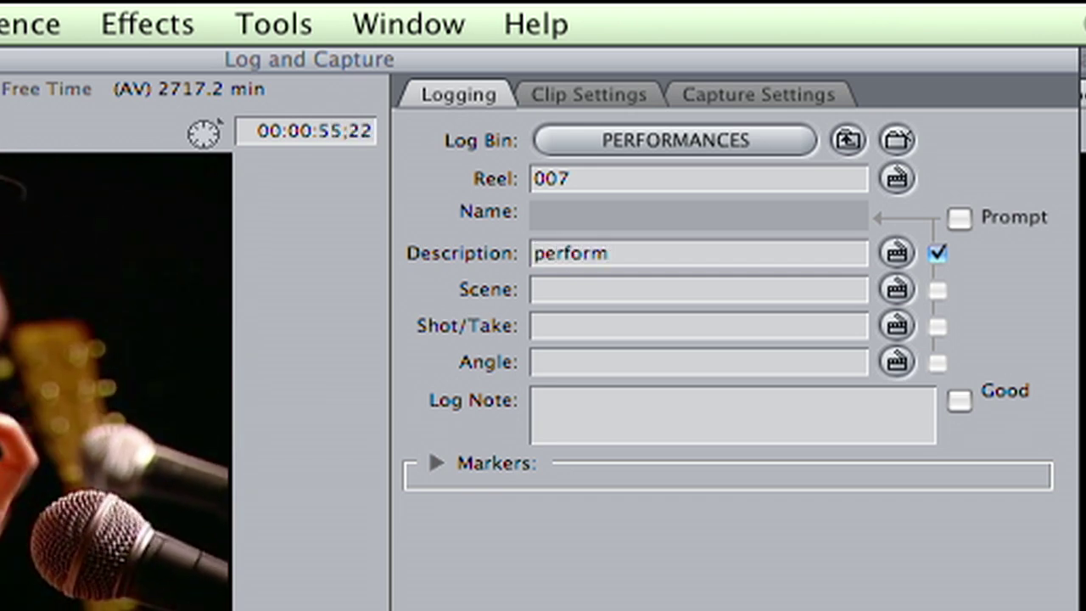
{"action": "type", "text": "_"}
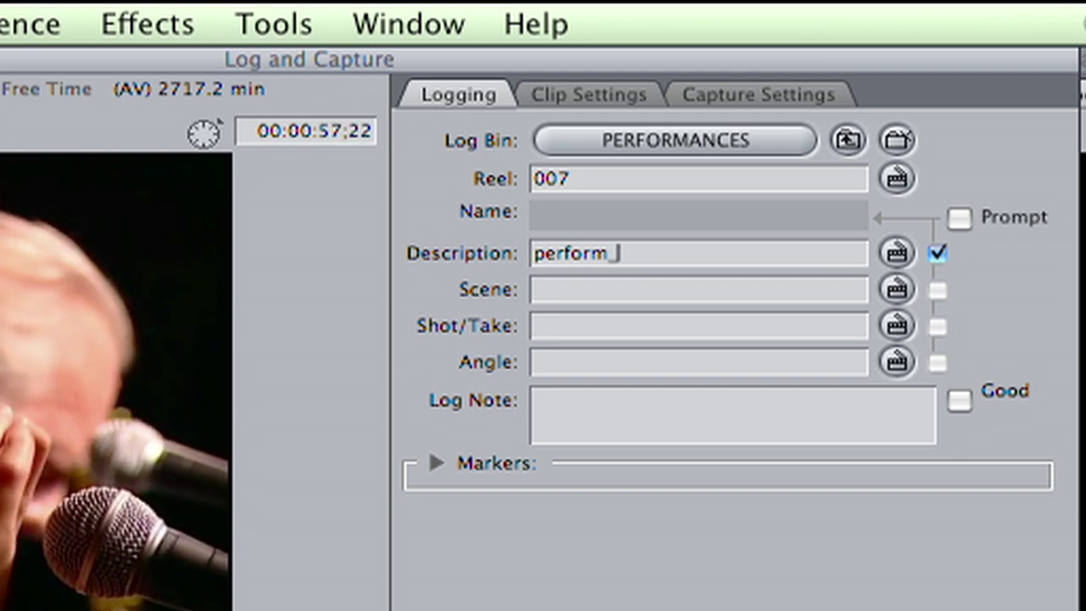
{"action": "type", "text": "01"}
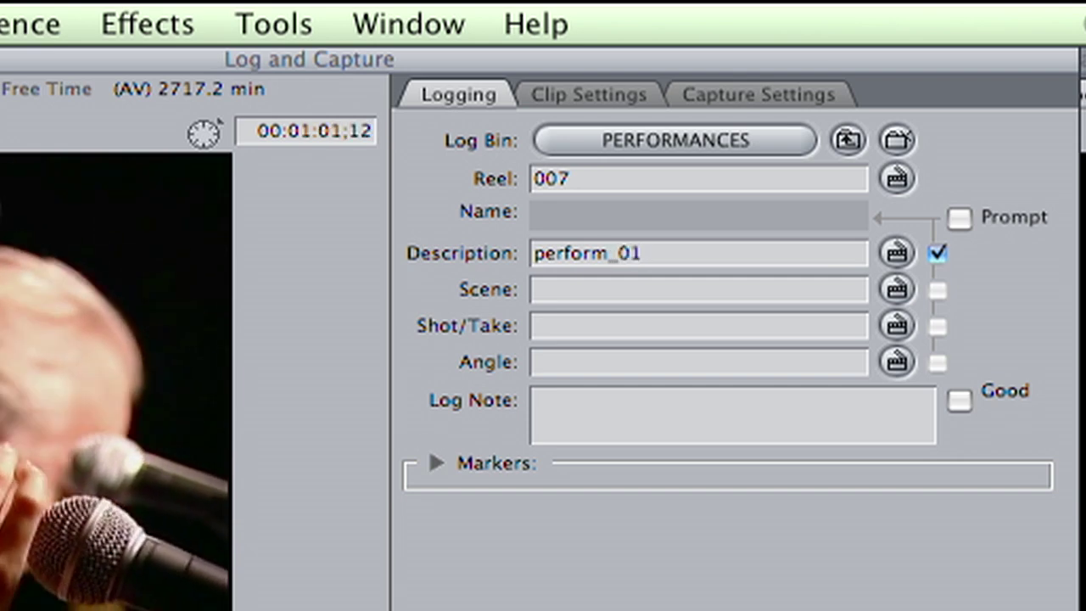
{"action": "key", "text": "Tab"}
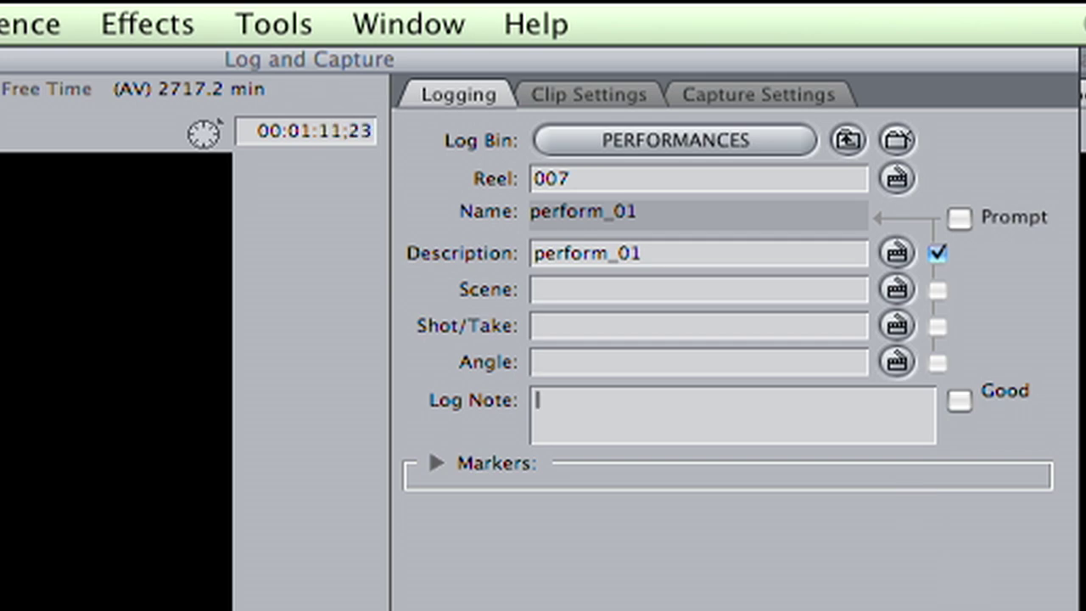
{"action": "key", "text": "Tab"}
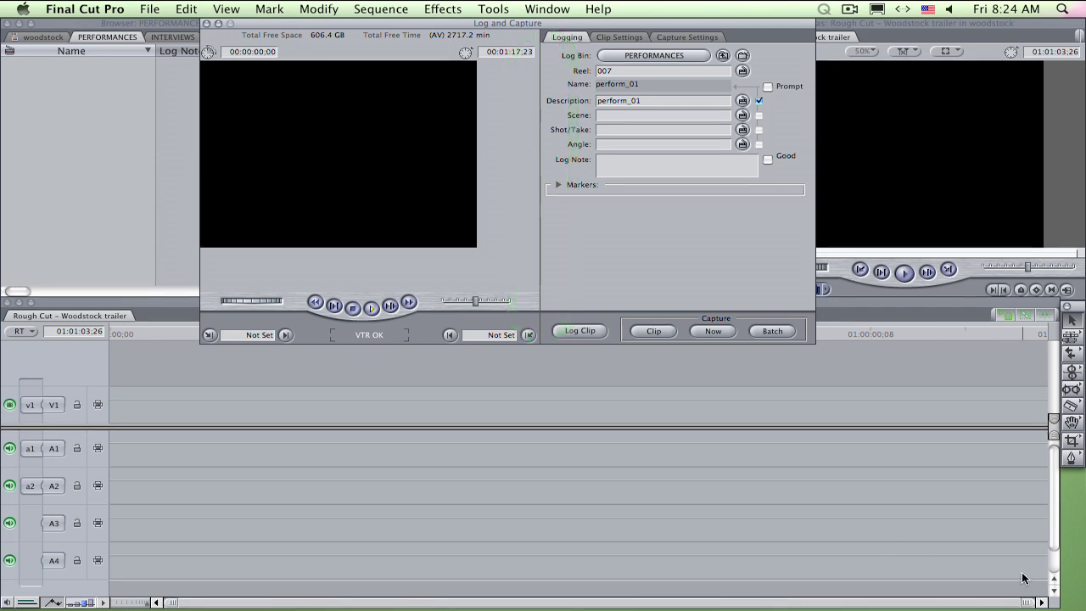
{"action": "key", "text": "Tab"}
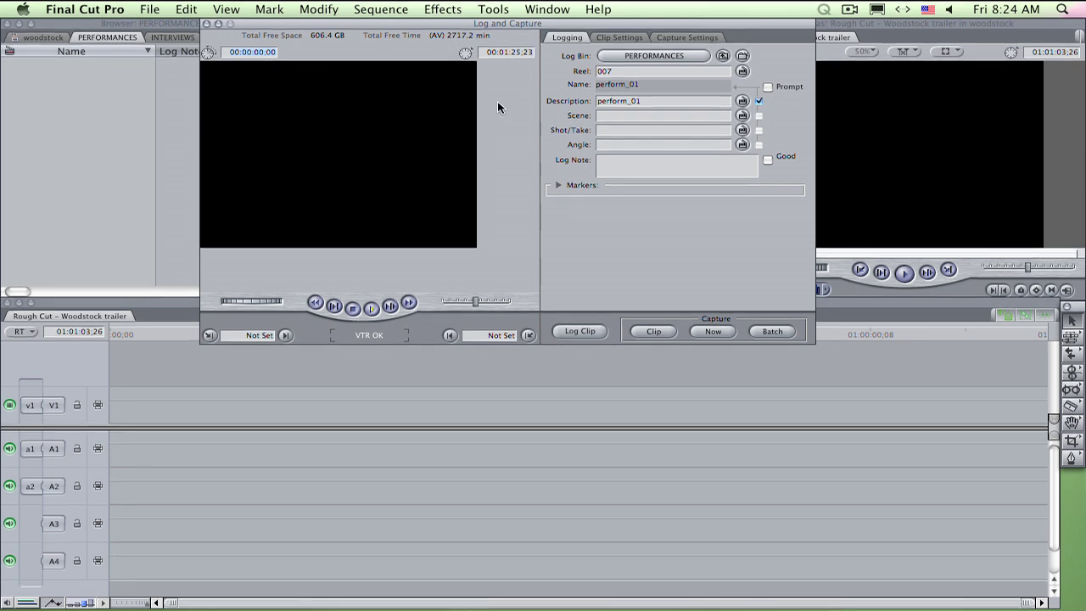
{"action": "key", "text": "Tab"}
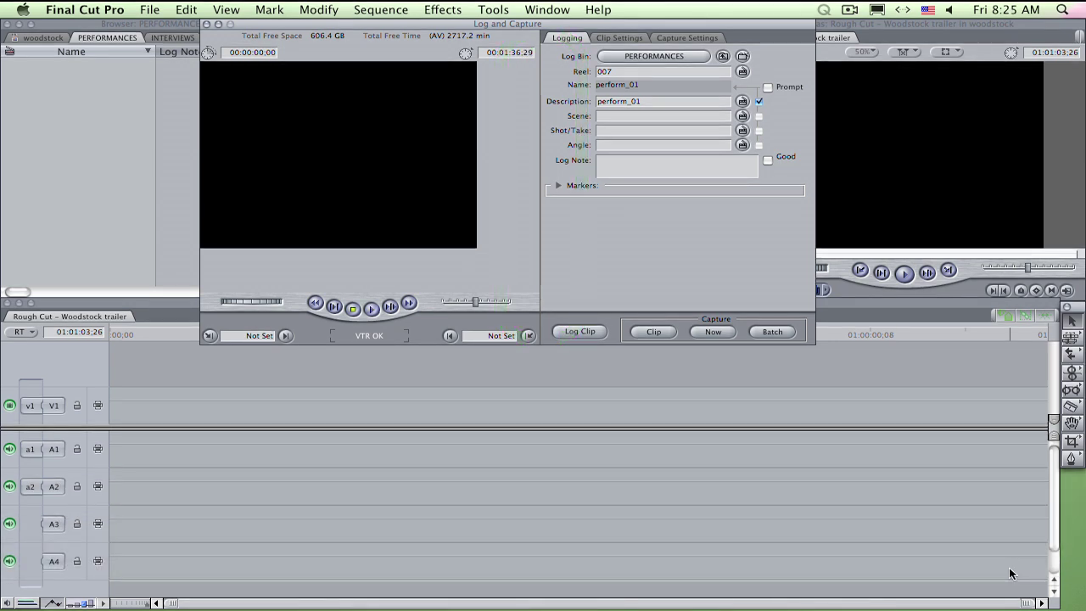
- Shuttle the tape forward and mark In and Out points at 00:01:53:07
{"action": "key", "text": "l"}
{"action": "key", "text": "l"}
{"action": "key", "text": "l"}
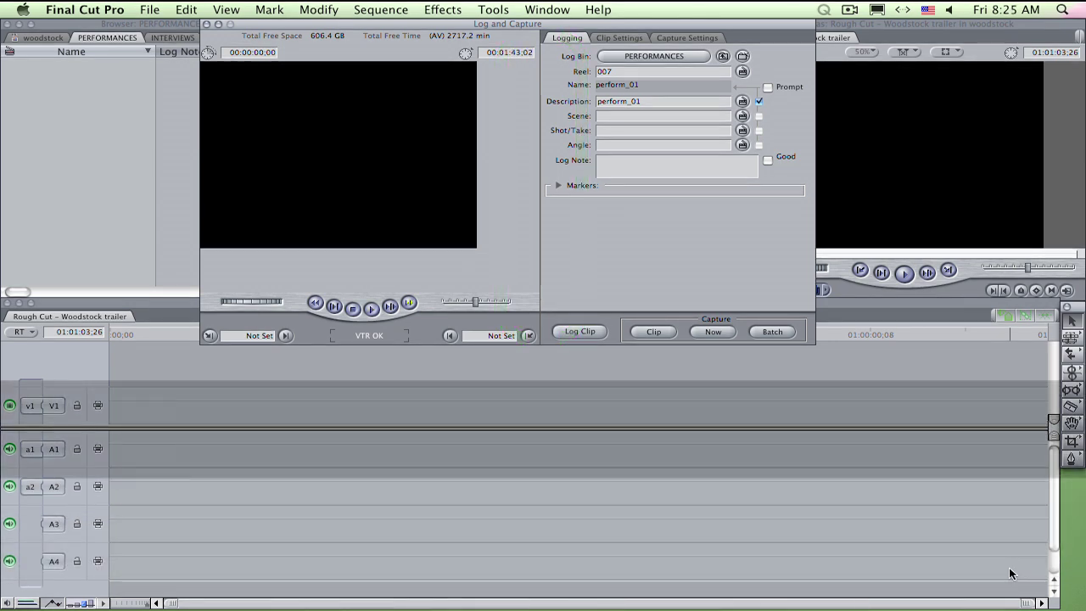
{"action": "key", "text": "k"}
{"action": "key", "text": "l"}
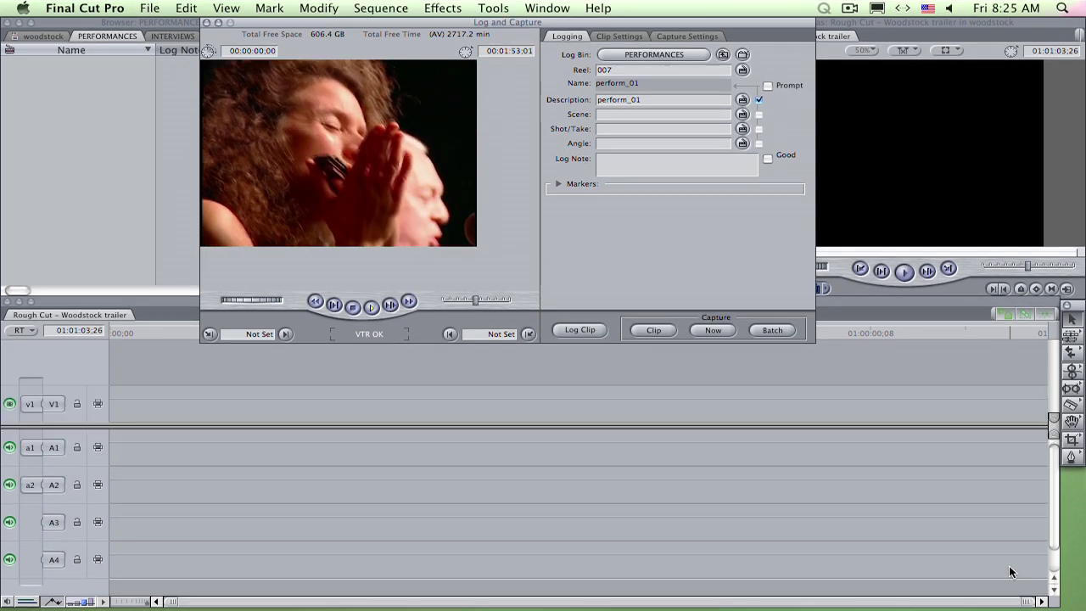
{"action": "key", "text": "i"}
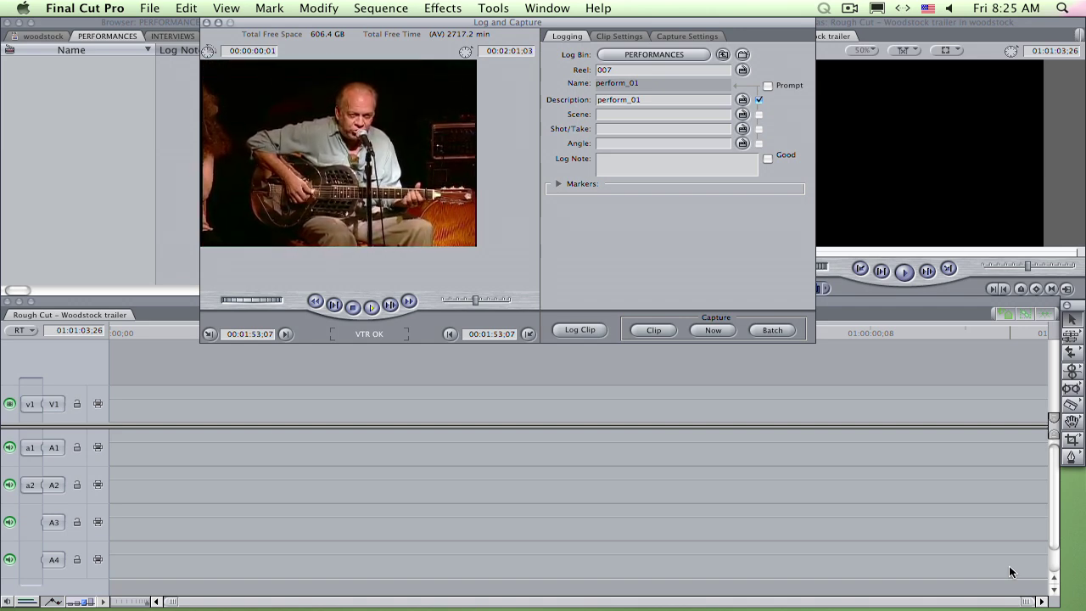
{"action": "key", "text": "o"}
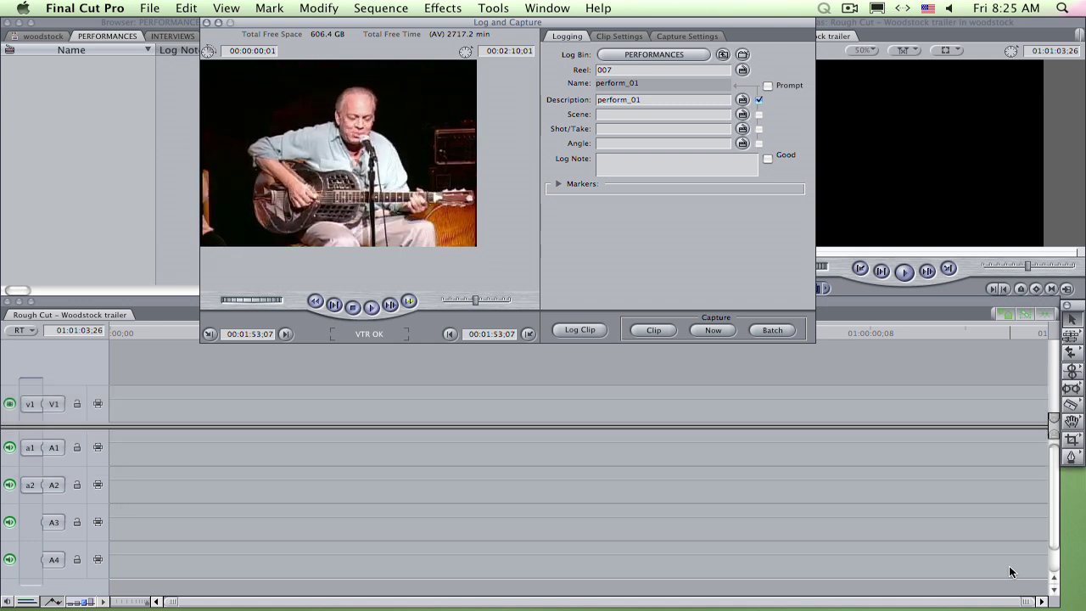
{"action": "key", "text": "k"}
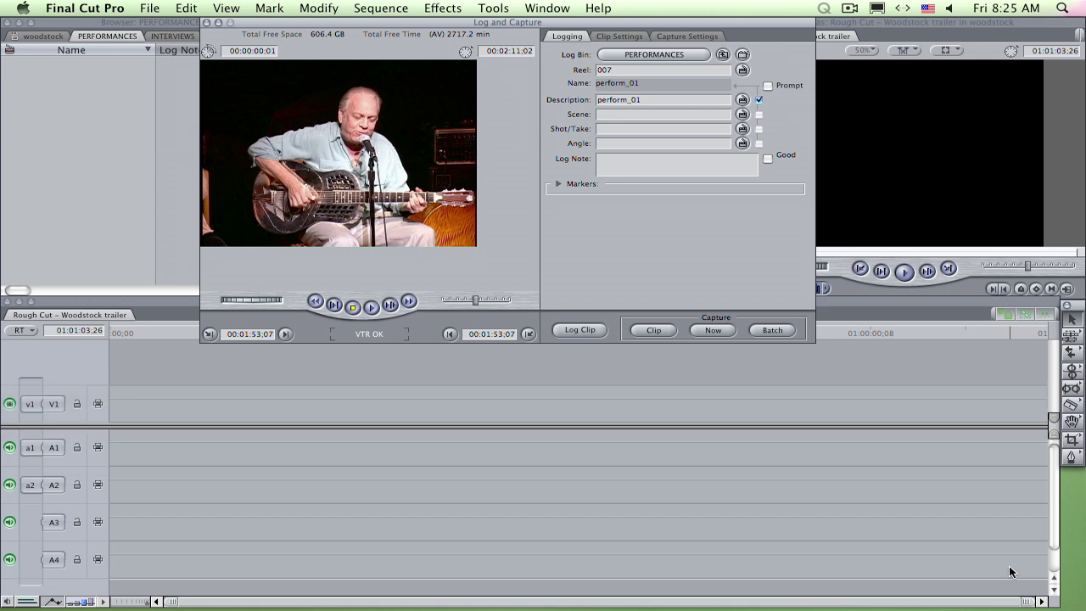
- Shuttle the tape in reverse, settle it, then creep forward toward 00:02:03:27
{"action": "key", "text": "j"}
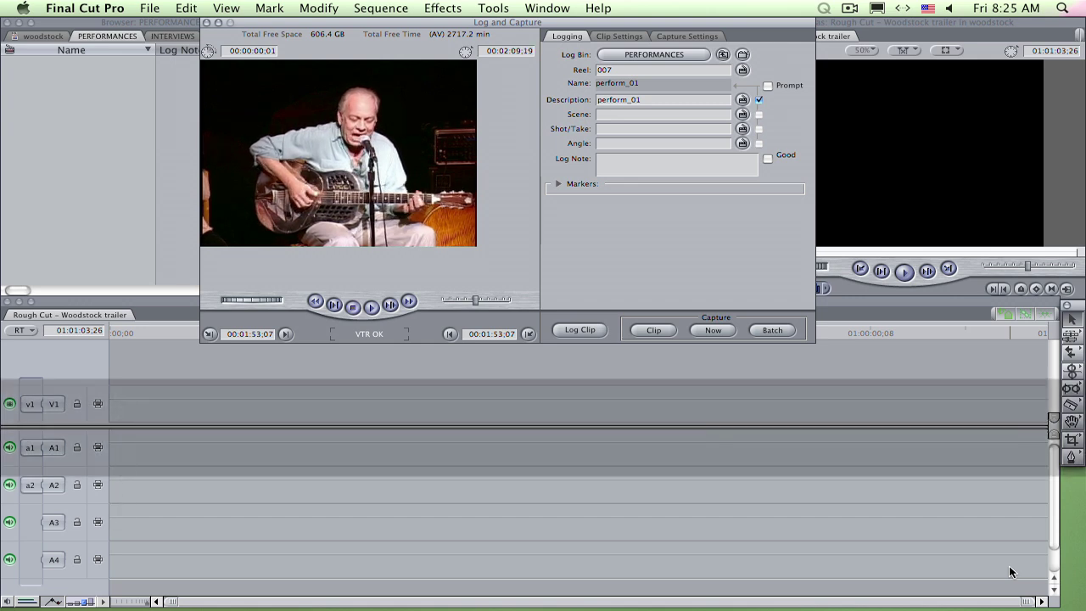
{"action": "key", "text": "j"}
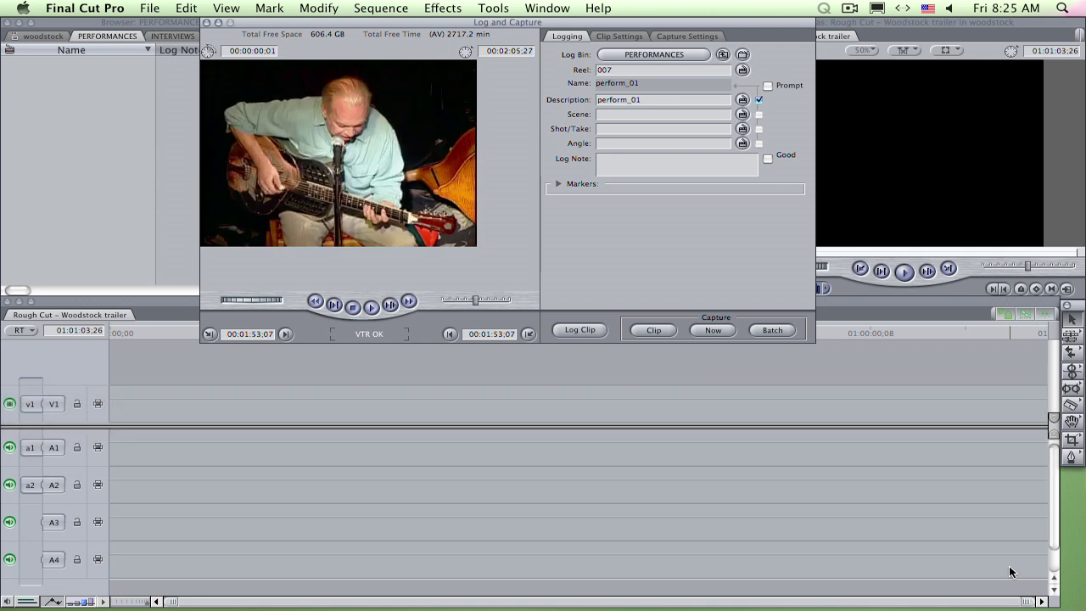
{"action": "key", "text": "k"}
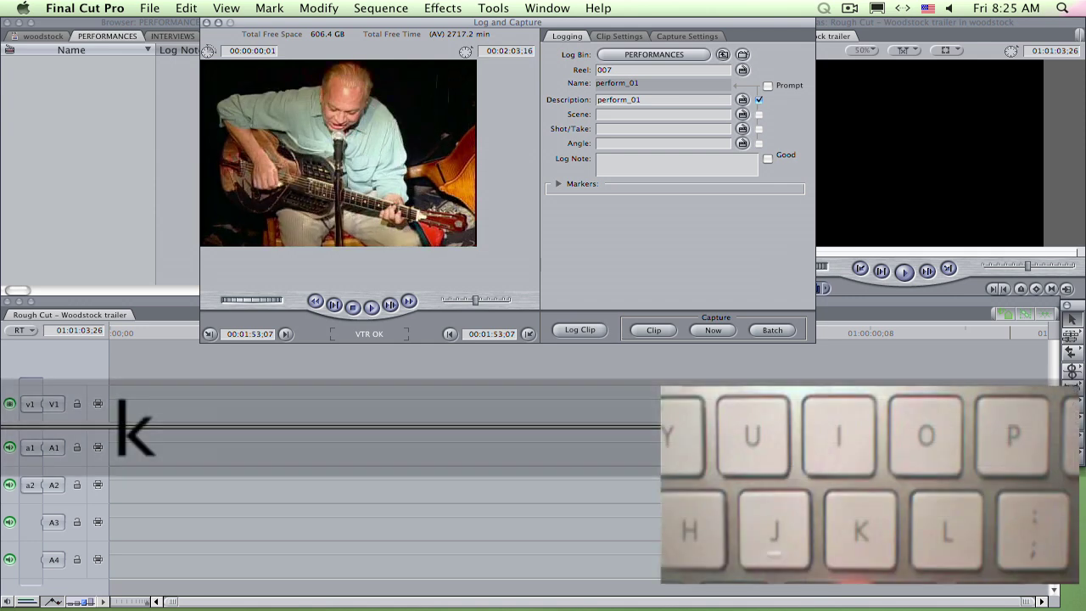
{"action": "key", "text": "k"}
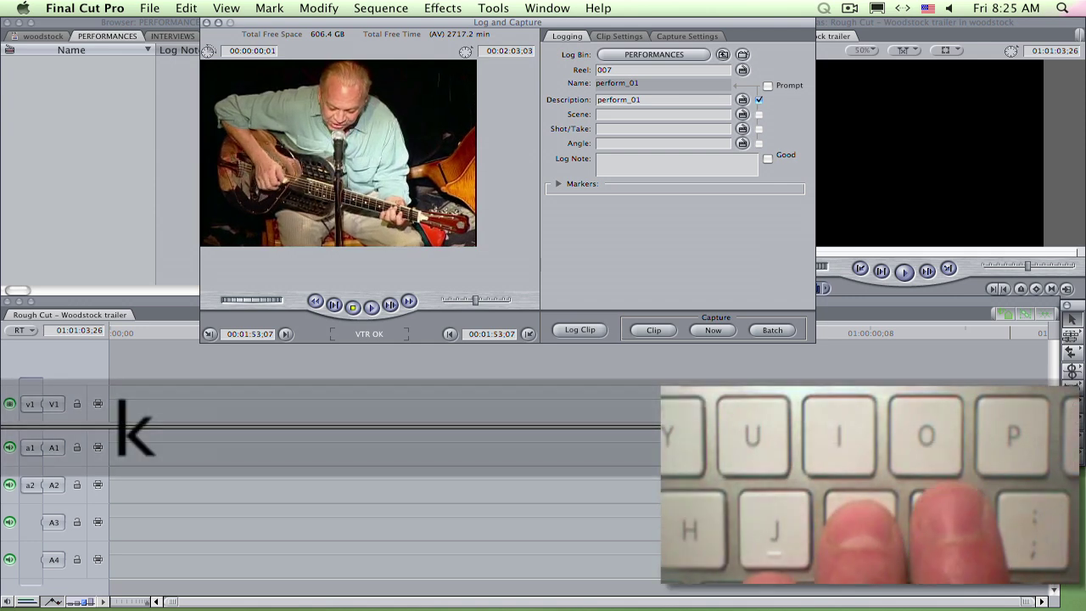
{"action": "key", "text": "l"}
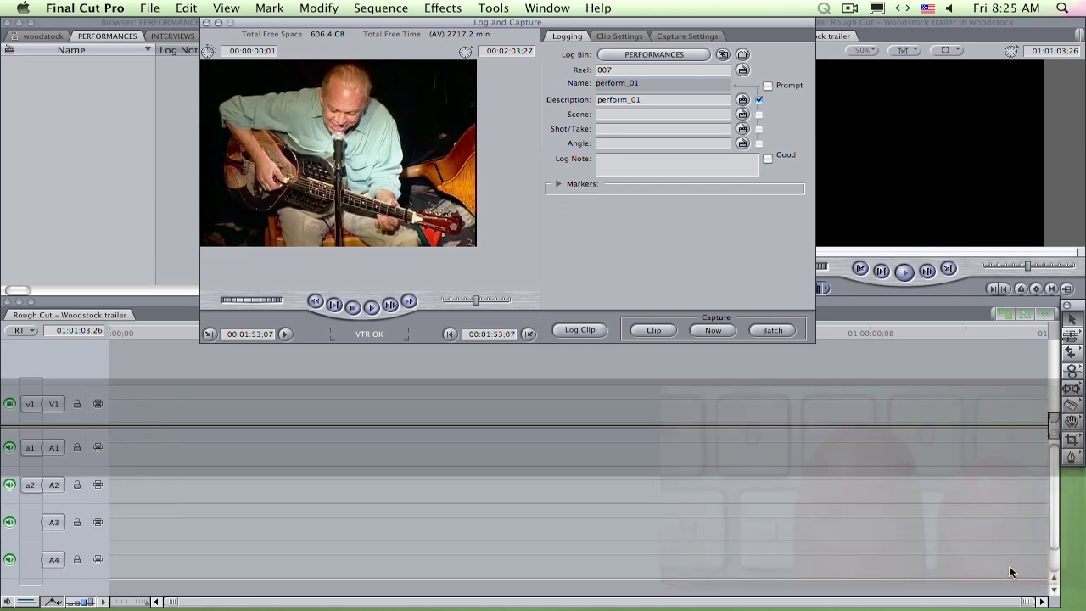
- Log the marked sections as offline clips perform_01, perform_02 and perform_03
{"action": "key", "text": "F2"}
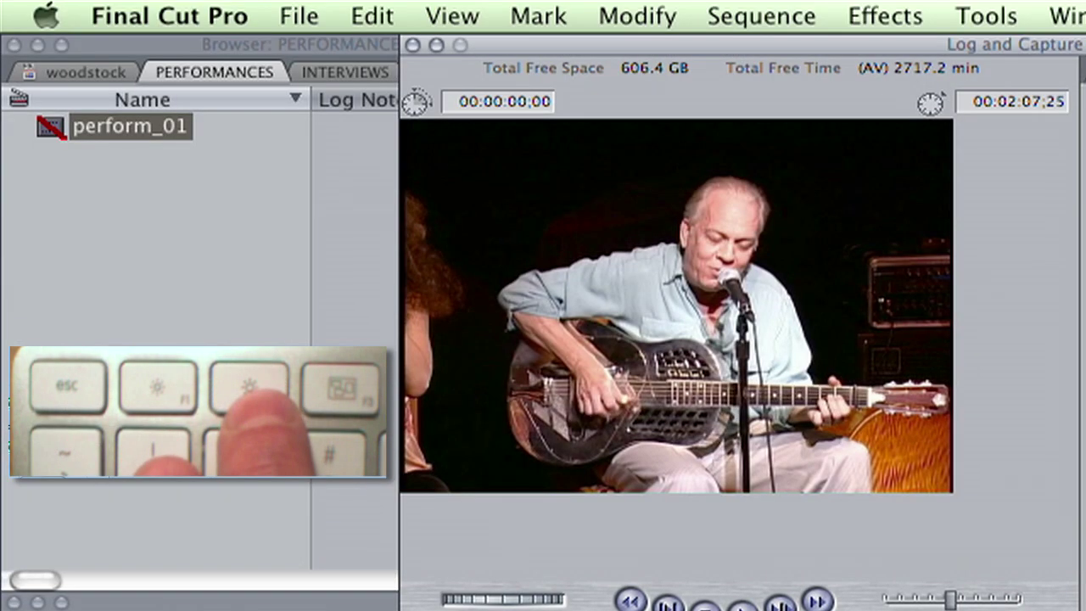
{"action": "key", "text": "F2"}
{"action": "key", "text": "F2"}
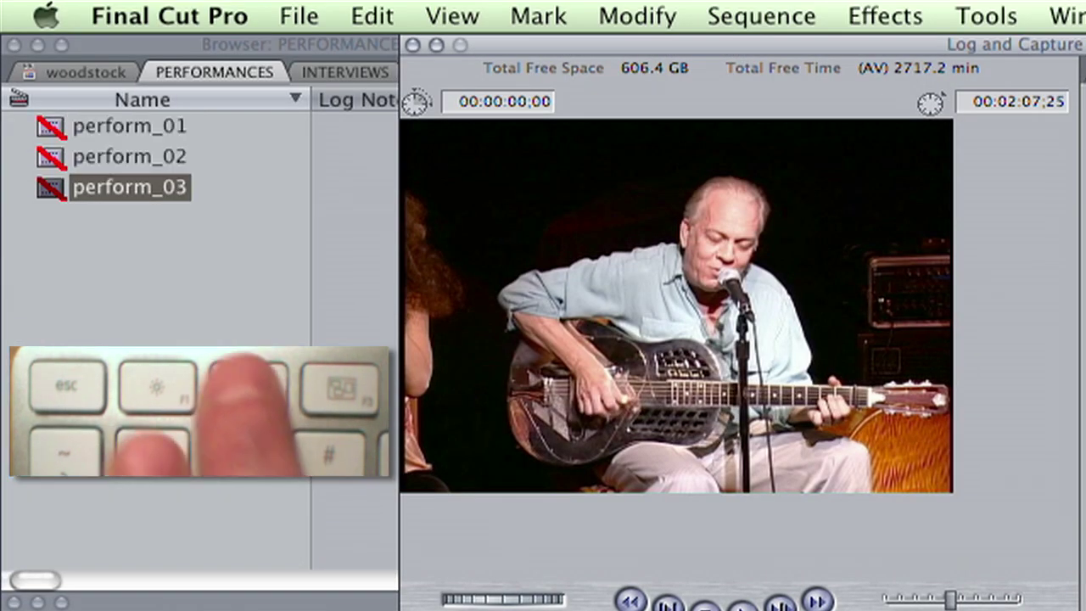
{"action": "key", "text": "F2"}
{"action": "key", "text": "F2"}
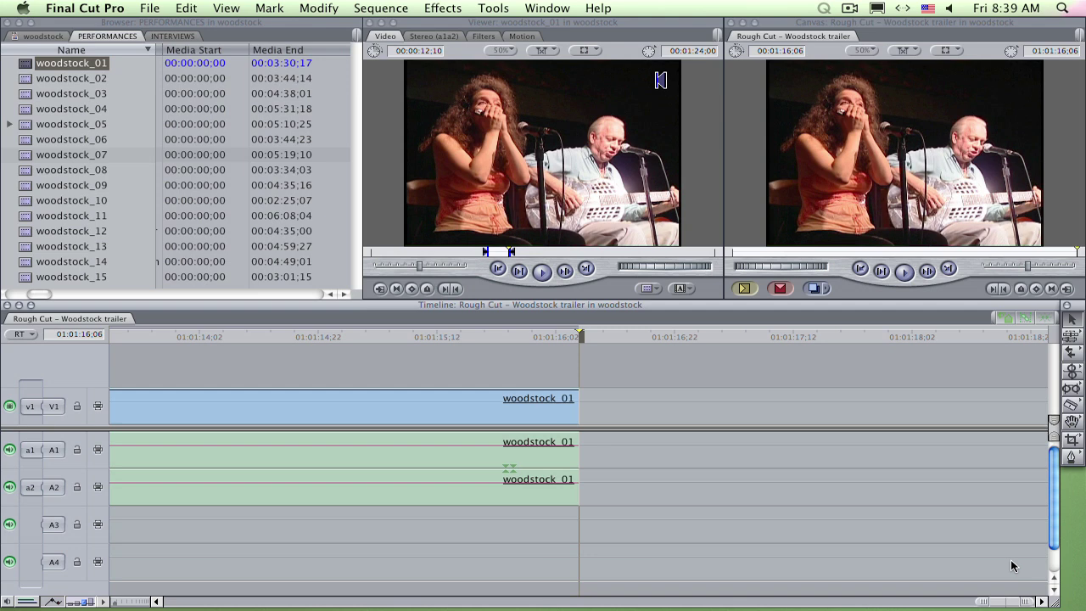
- Copy all Browser clips and paste woodstock_01–woodstock_15 into the rough cut, fitted to view
{"action": "key", "text": "super+a"}
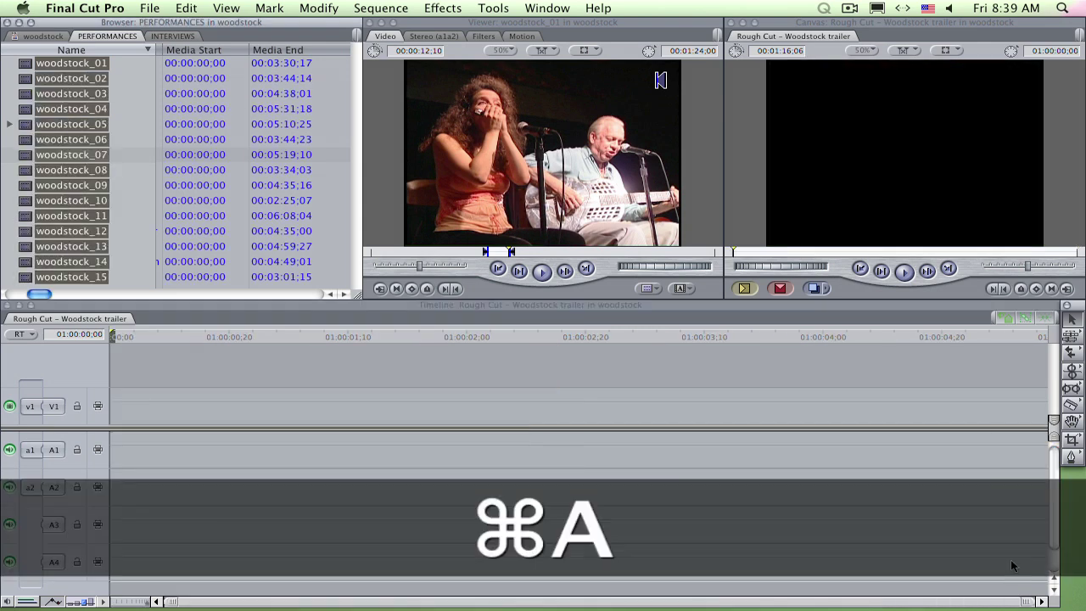
{"action": "key", "text": "super+c"}
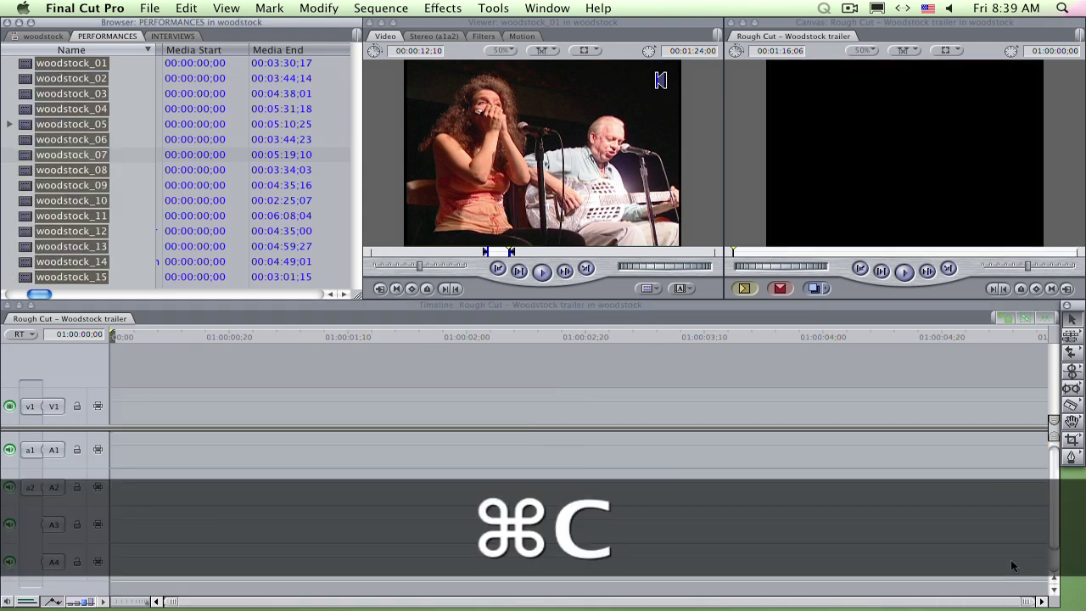
{"action": "key", "text": "super+3"}
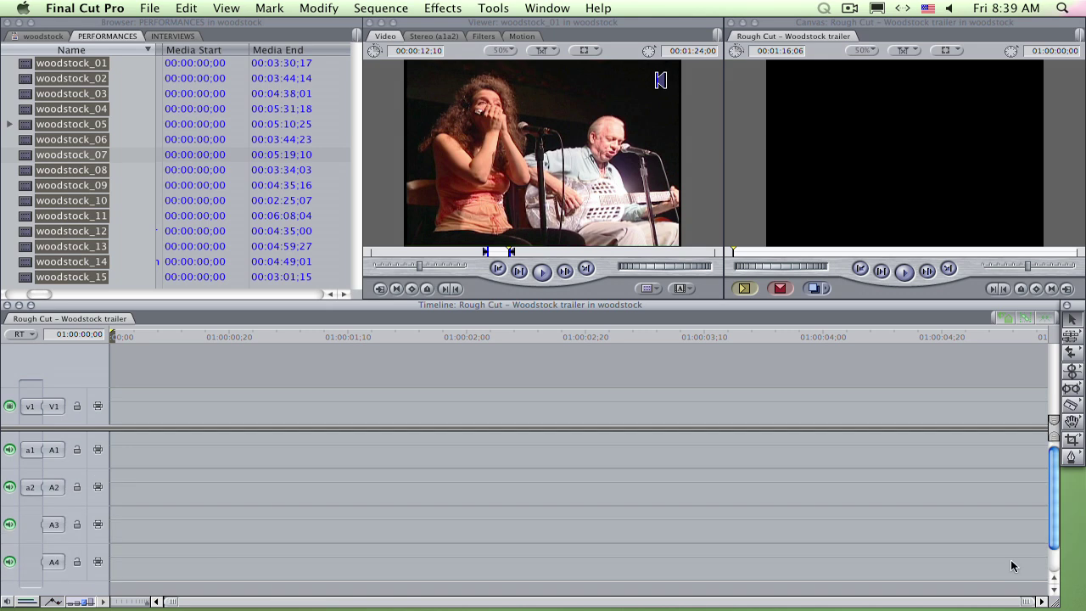
{"action": "key", "text": "super+v"}
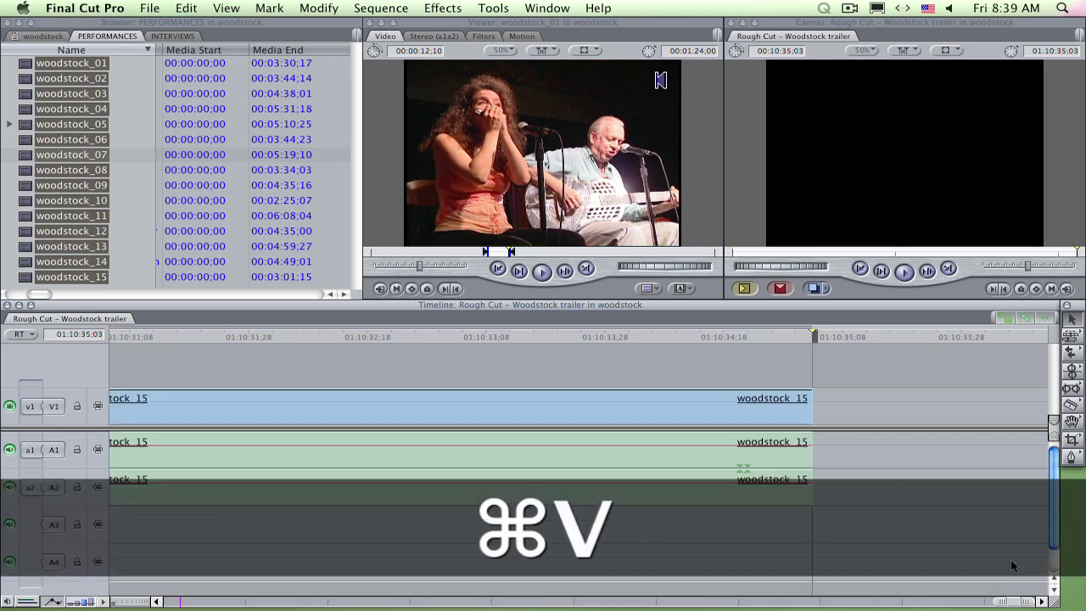
{"action": "key", "text": "shift+z"}
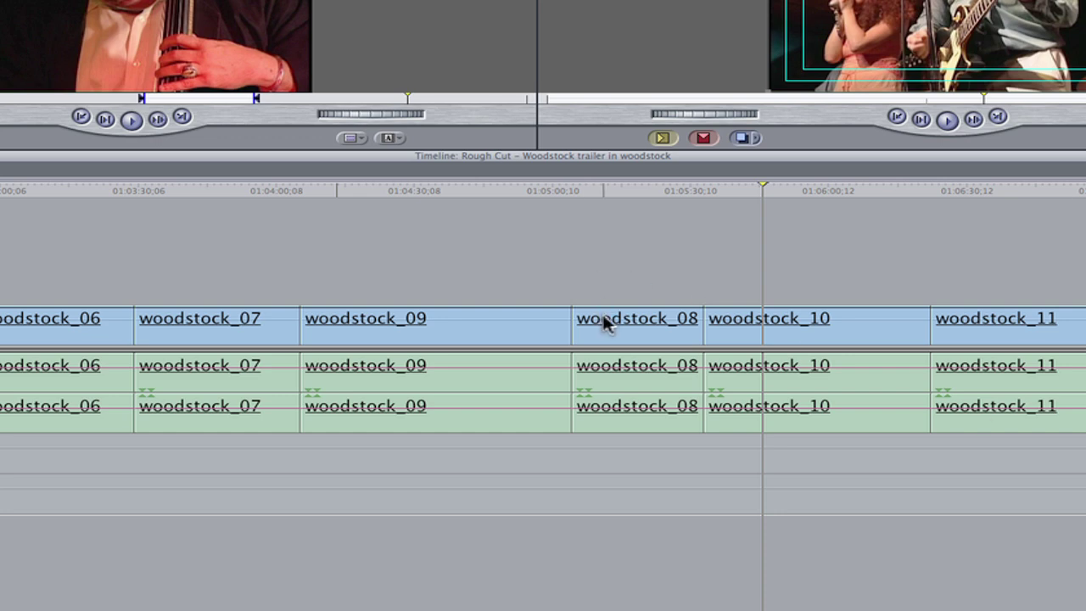
- Swap woodstock_08 and woodstock_09 using V2 and an Option-drag swap edit, leaving no gap
{"action": "left_click", "coordinate": [752, 362]}
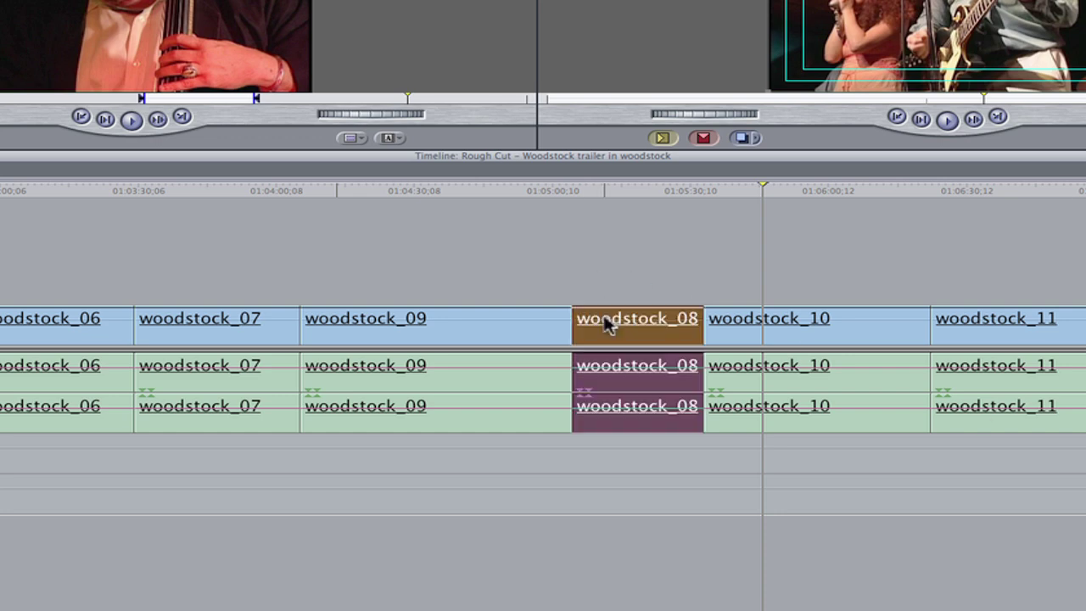
{"action": "left_click_drag", "start_coordinate": [606, 325], "coordinate": [339, 278]}
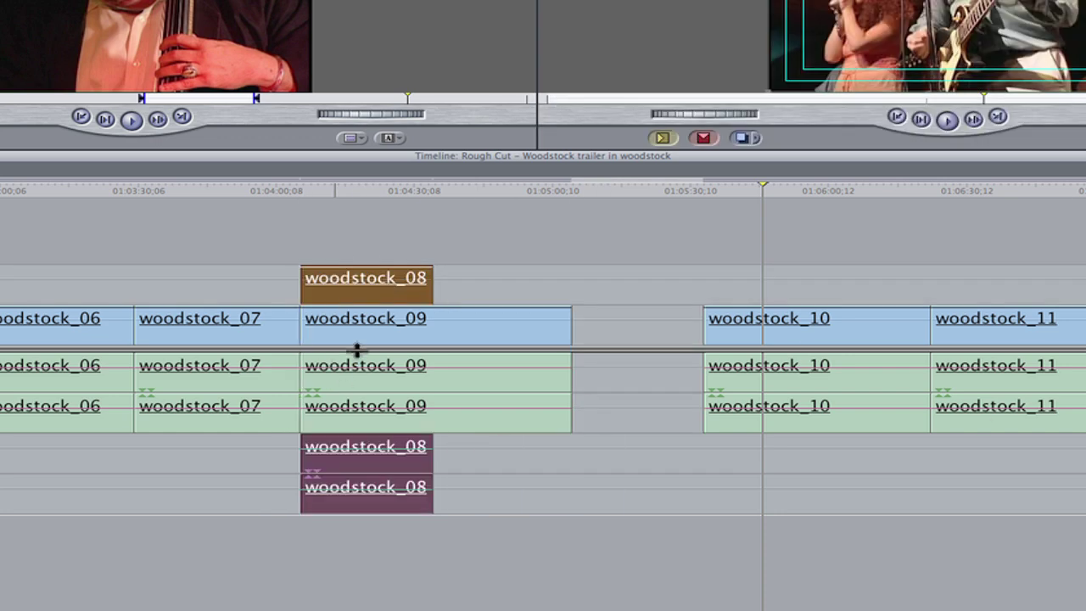
{"action": "left_click_drag", "start_coordinate": [347, 323], "coordinate": [484, 331]}
{"action": "left_click_drag", "start_coordinate": [359, 281], "coordinate": [356, 318]}
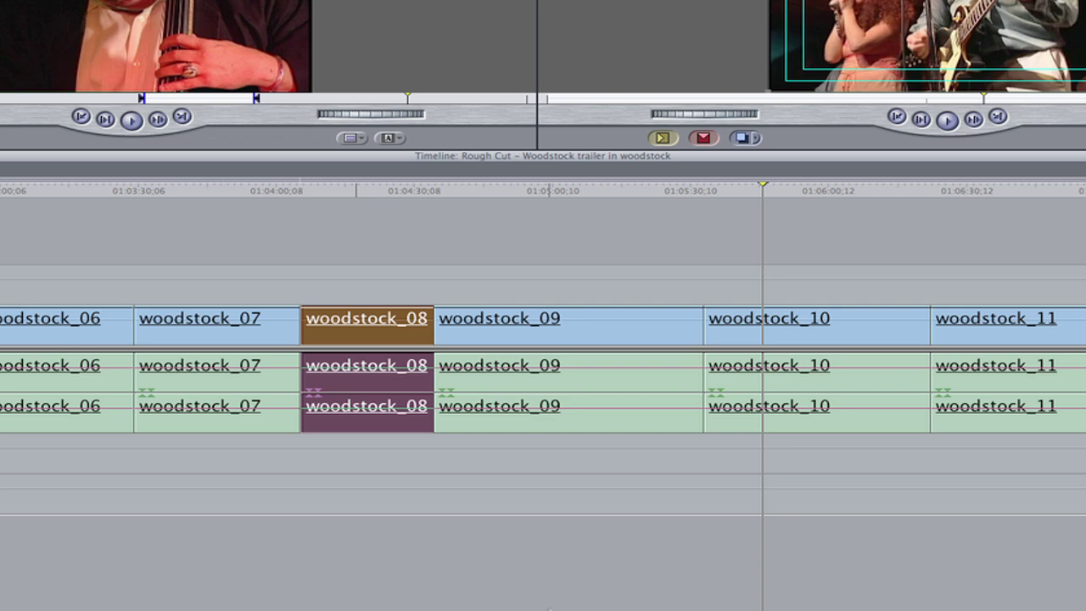
{"action": "left_click_drag", "start_coordinate": [367, 327], "coordinate": [636, 326]}
{"action": "key", "text": "n"}
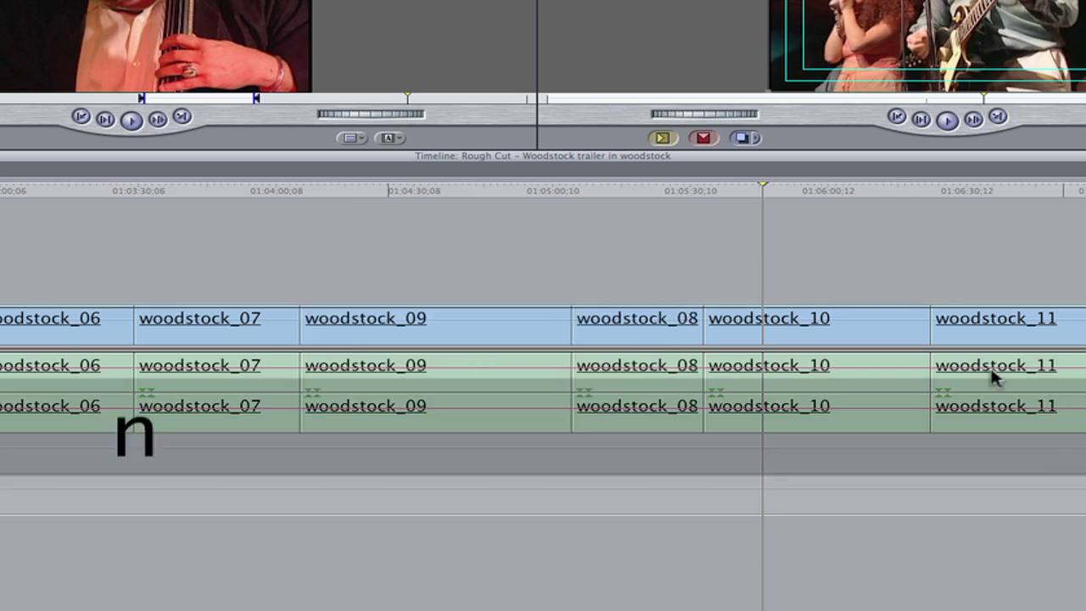
{"action": "left_click_drag", "start_coordinate": [596, 323], "coordinate": [334, 323]}
{"action": "key", "text": "alt"}
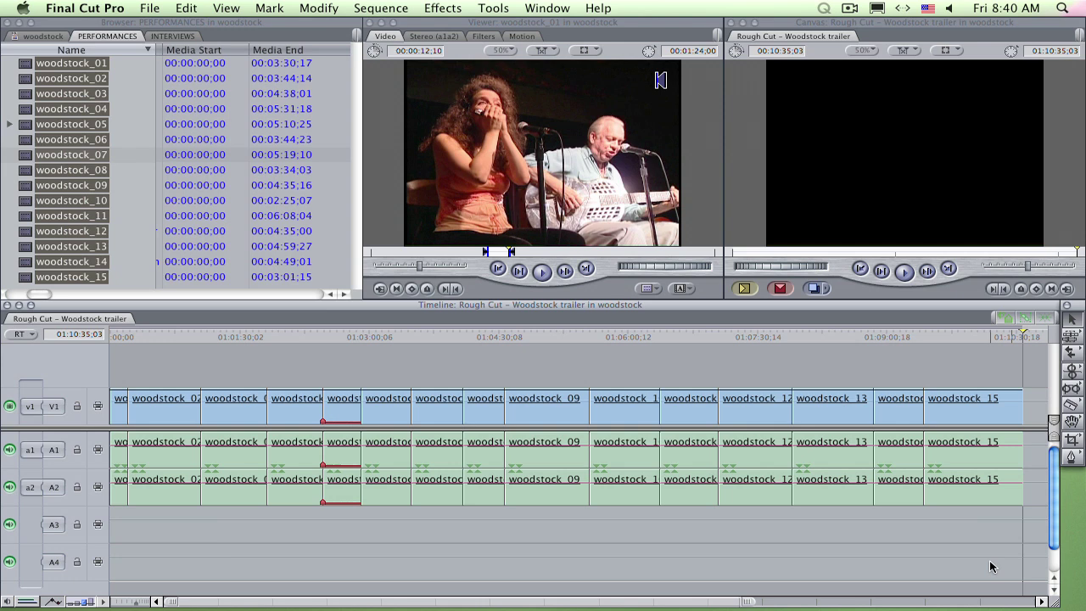
- Park the playhead at 01:03:29:16 on woodstock_07, mark the clip, then clear In and Out
{"action": "left_click", "coordinate": [360, 337]}
{"action": "left_click", "coordinate": [412, 338]}
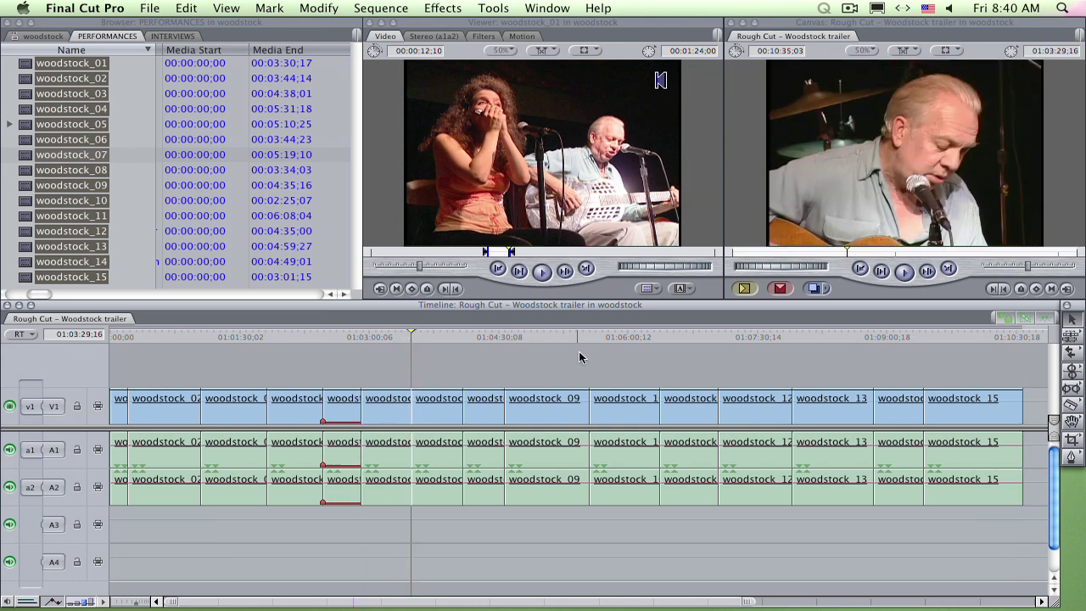
{"action": "key", "text": "x"}
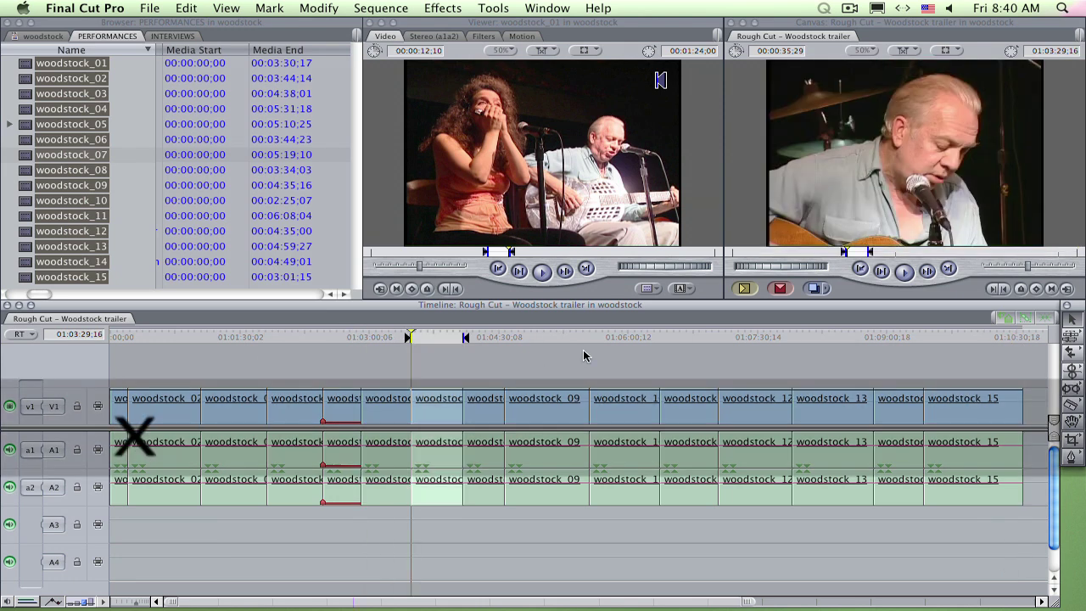
{"action": "key", "text": "alt+x"}
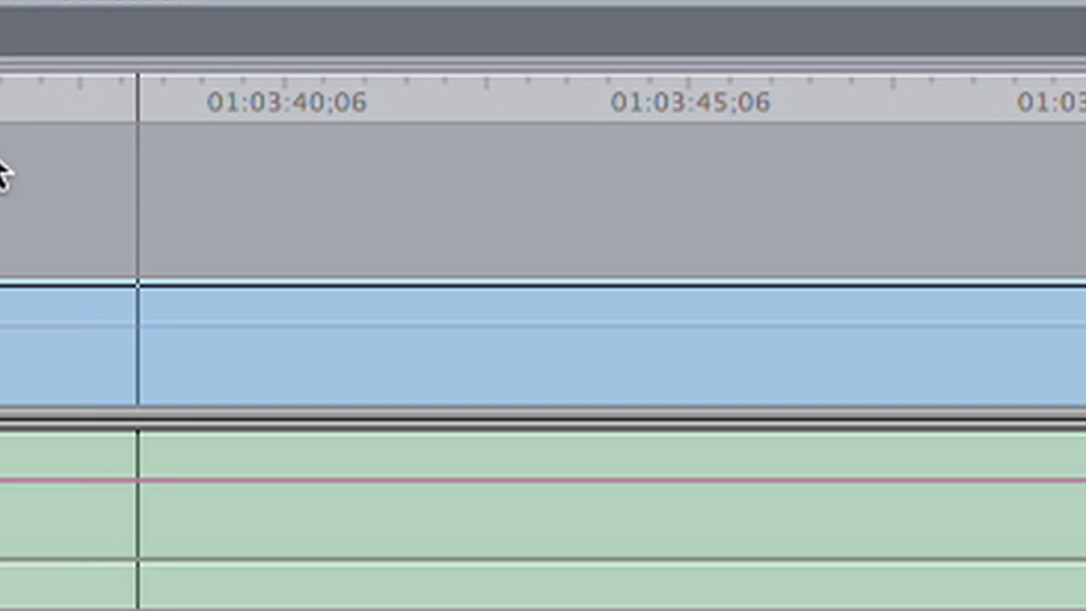
- Drop four beat markers during playback and add edits at them to slice woodstock_07
{"action": "key", "text": "m"}
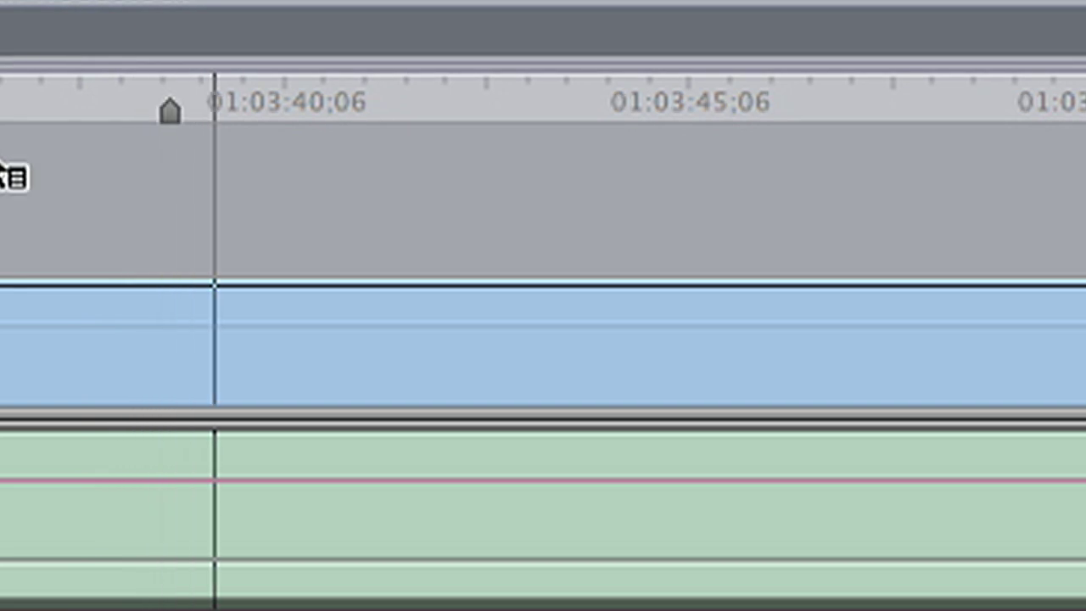
{"action": "key", "text": "m"}
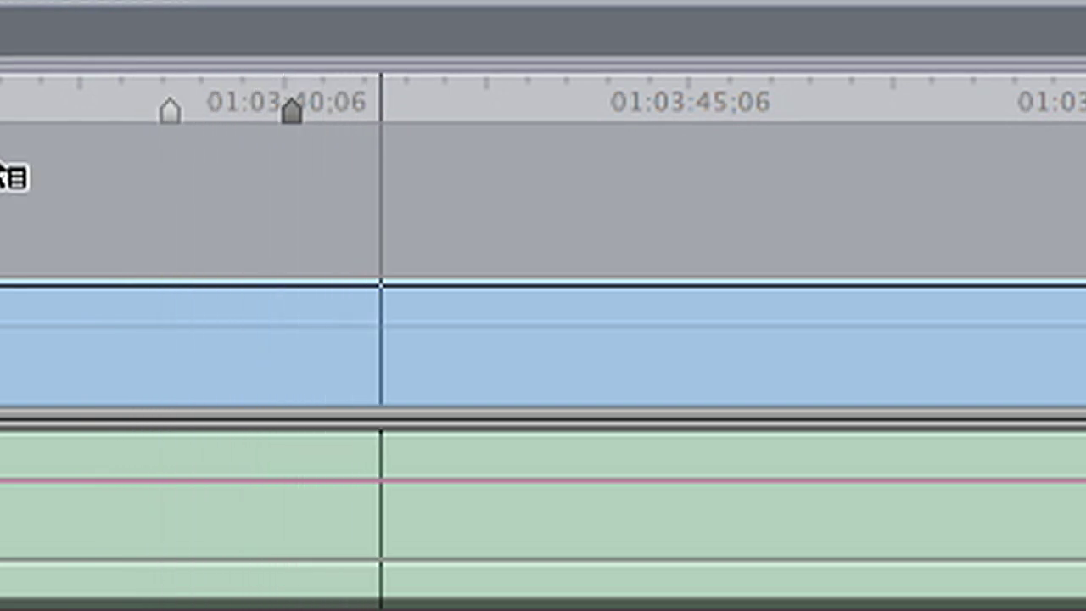
{"action": "key", "text": "m"}
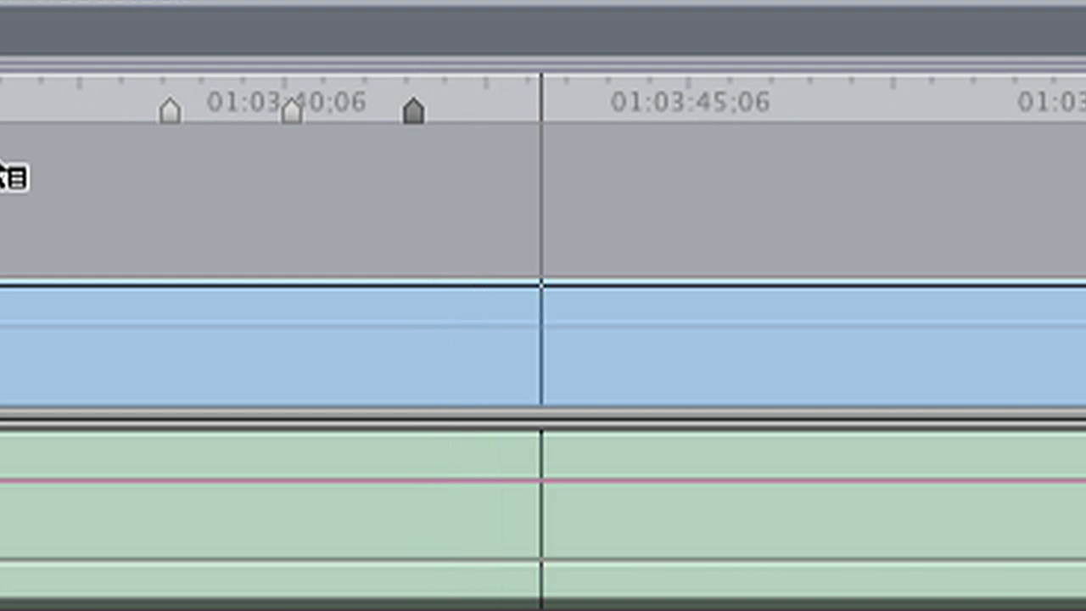
{"action": "key", "text": "m"}
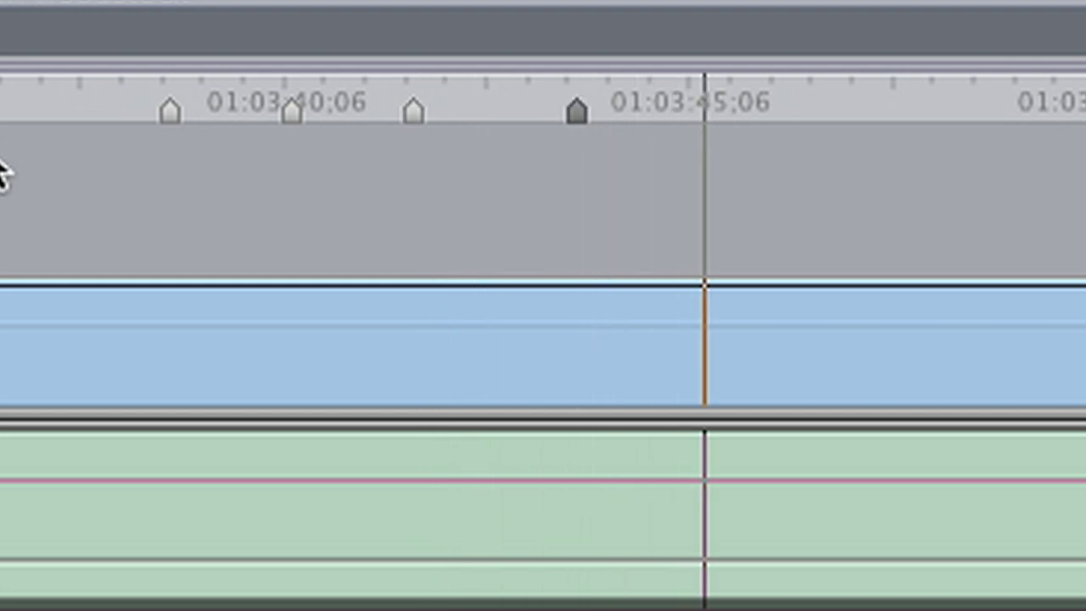
{"action": "key", "text": "ctrl+v"}
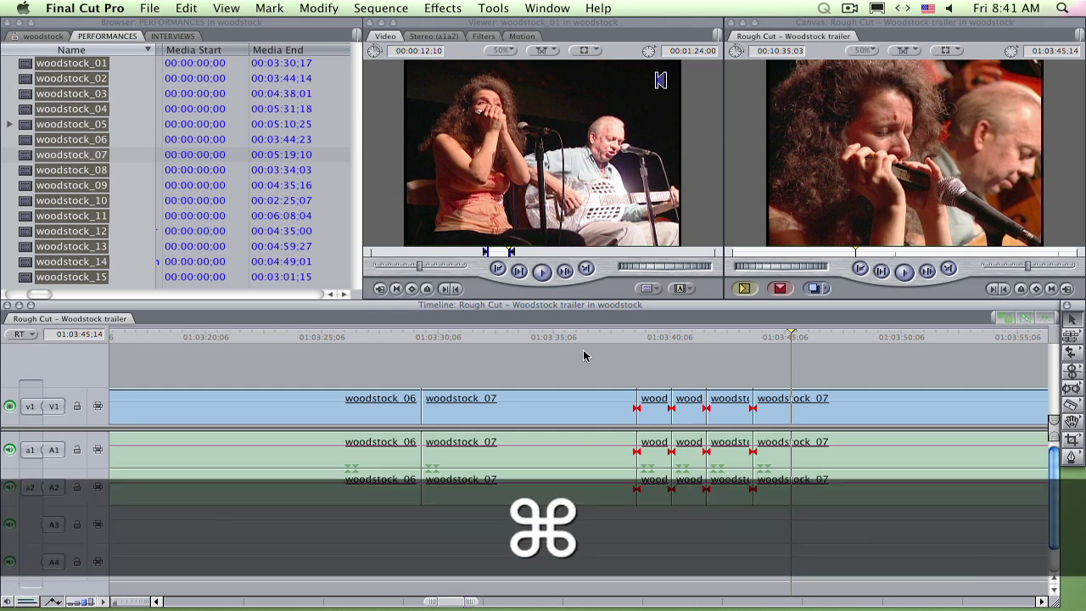
{"action": "key", "text": "super+0"}
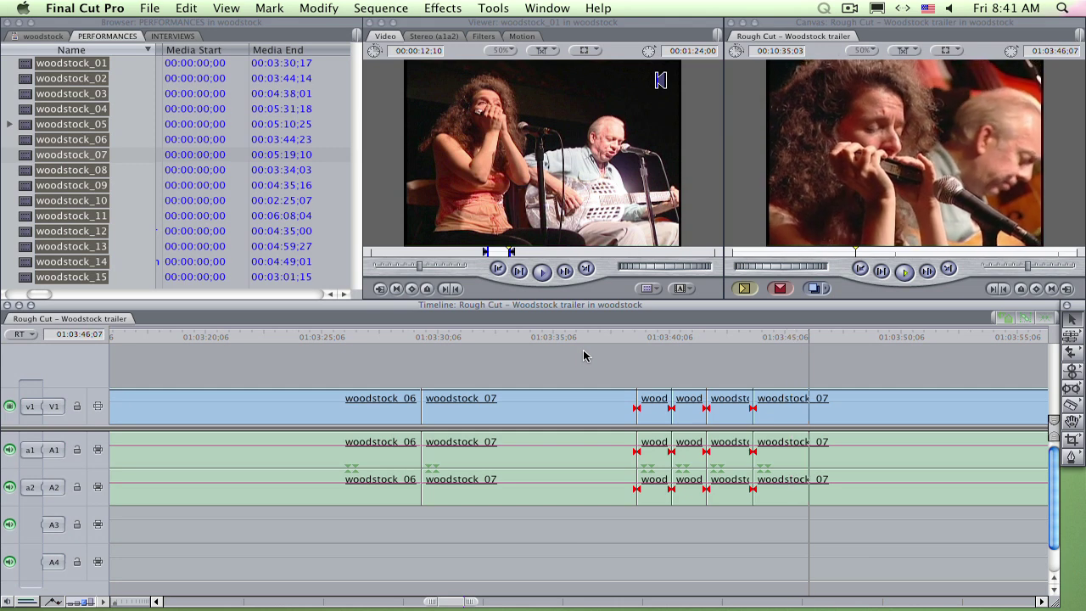
{"action": "key", "text": "ctrl+v"}
- Add edits at the remaining marks, stop playback, and deselect clips in Sequence 1
{"action": "key", "text": "ctrl+v"}
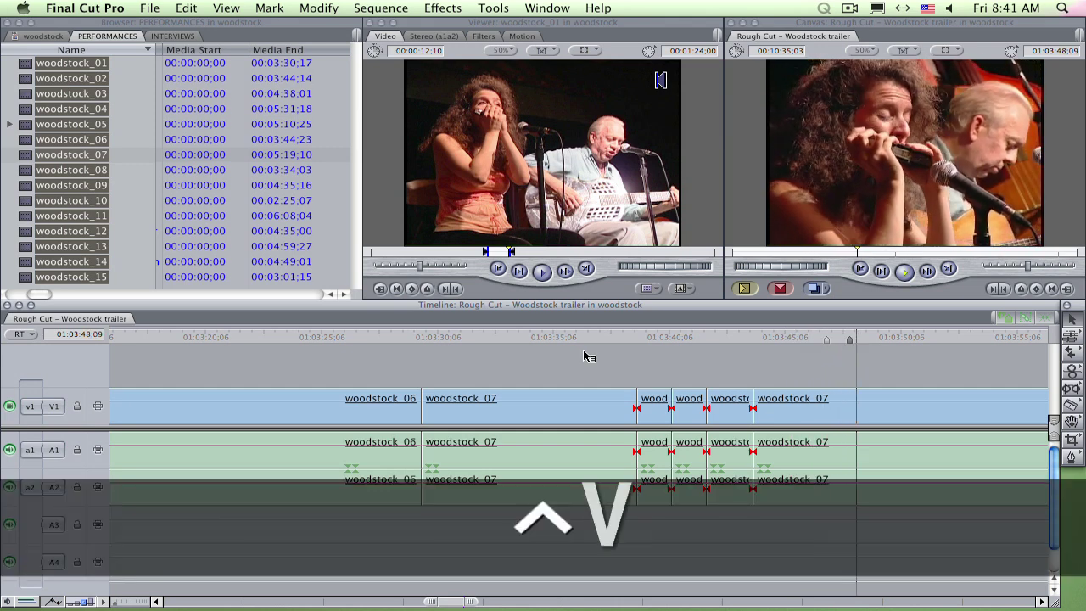
{"action": "key", "text": "ctrl+v"}
{"action": "key", "text": "space"}
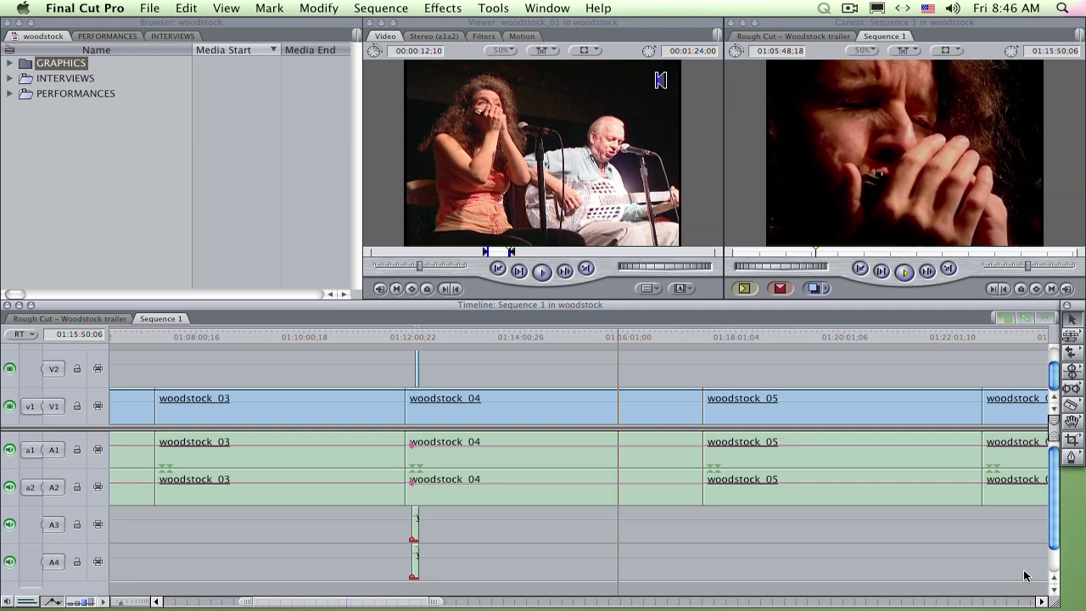
{"action": "key", "text": "k"}
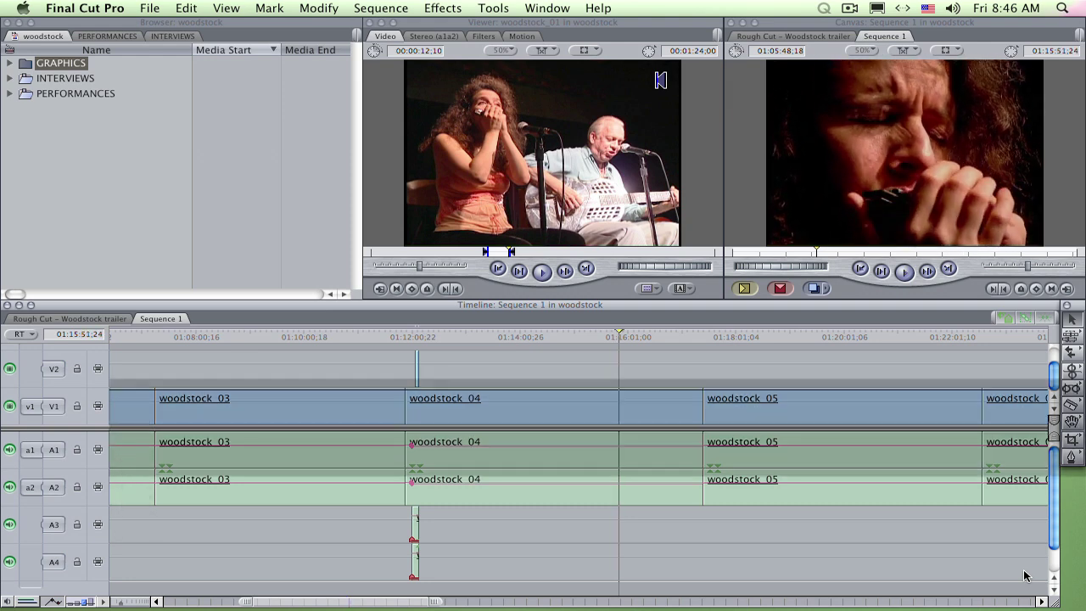
{"action": "left_click", "coordinate": [1025, 575]}
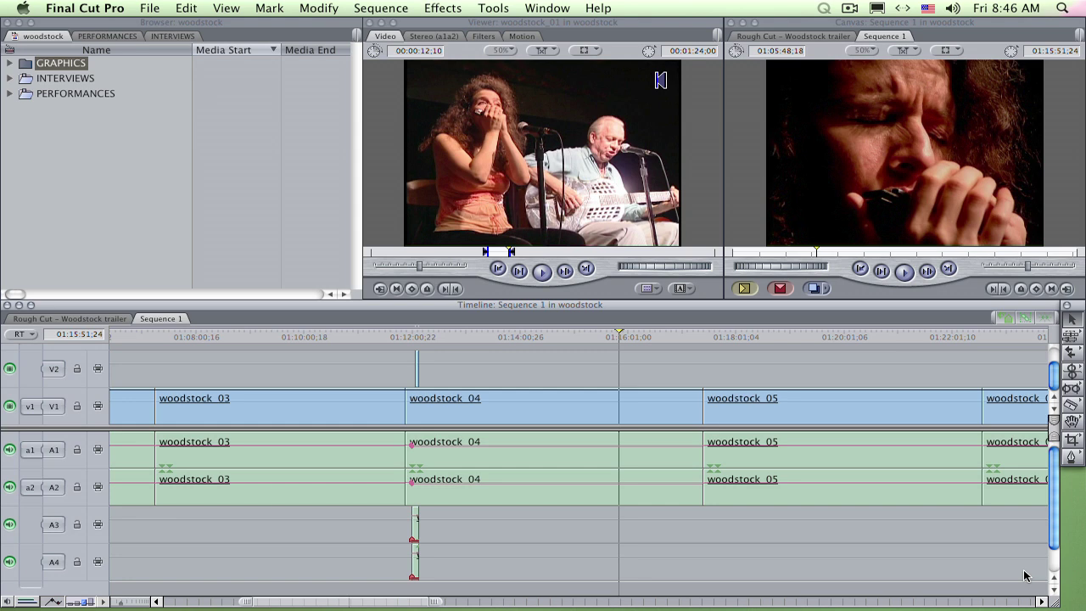
- Patch the source video to V2 and the two source audio channels to A3 and A4
{"action": "key", "text": "F6"}
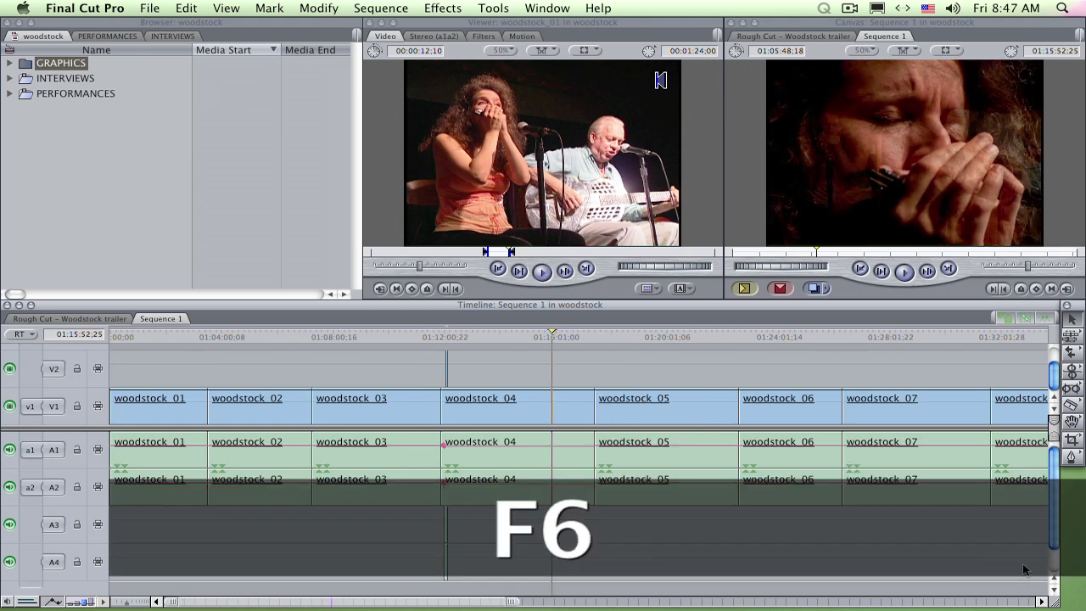
{"action": "key", "text": "2"}
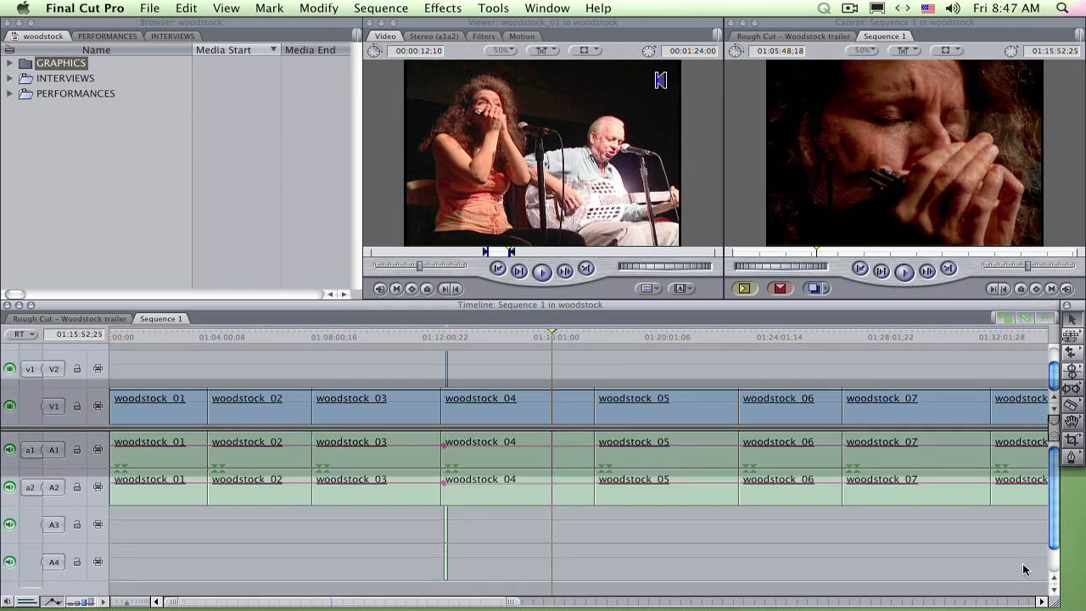
{"action": "key", "text": "F7"}
{"action": "key", "text": "F7"}
{"action": "key", "text": "3"}
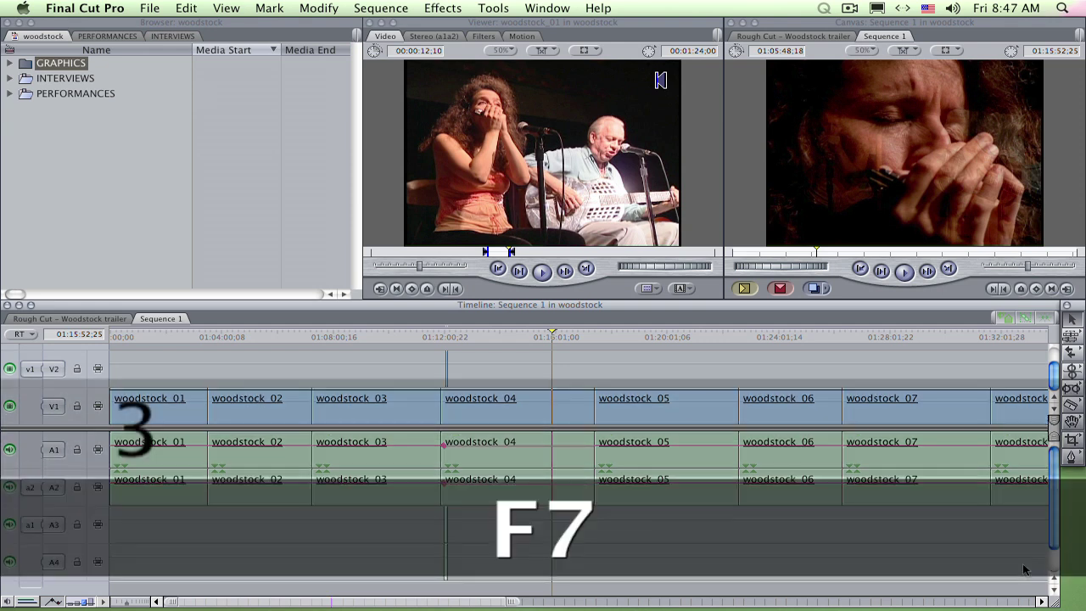
{"action": "key", "text": "F8"}
{"action": "key", "text": "4"}
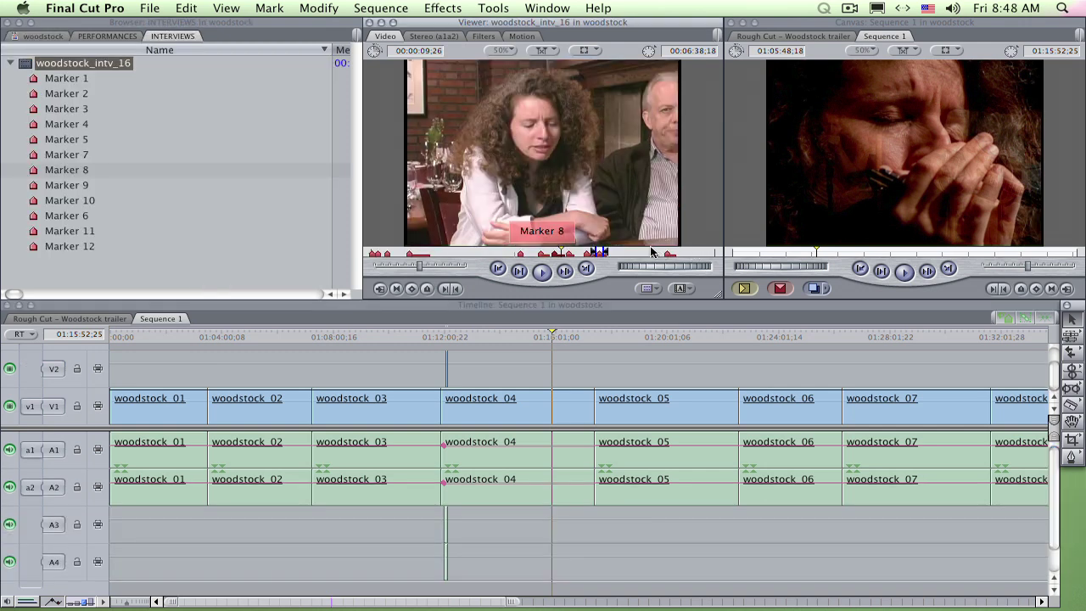
- Set an In at a woodstock_intv_16 marker and superimpose it onto V2, A3, A4 above woodstock_04
{"action": "key", "text": "space"}
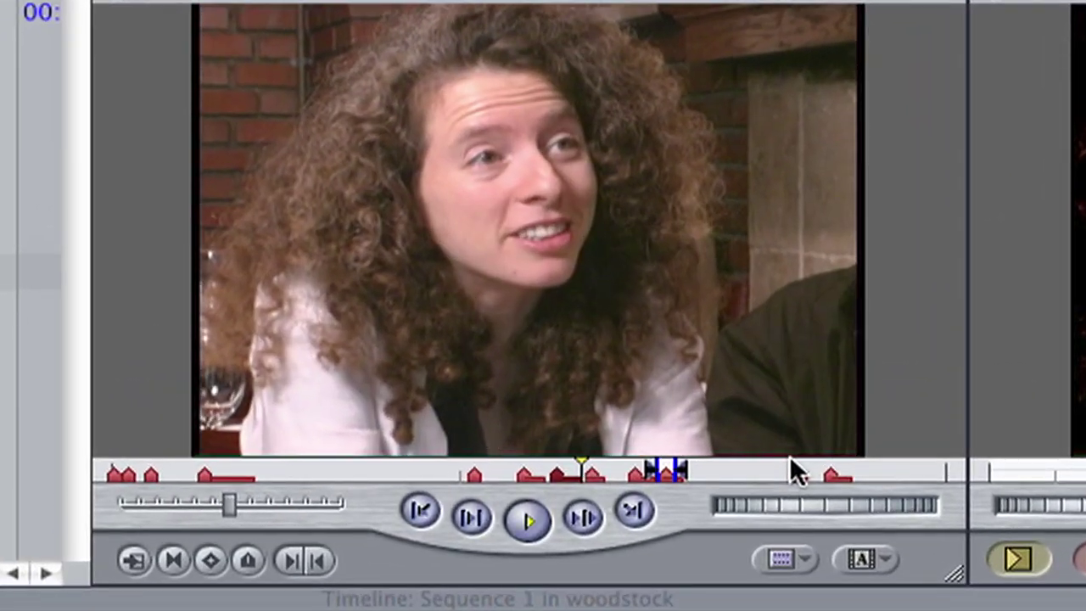
{"action": "key", "text": "Up"}
{"action": "key", "text": "m"}
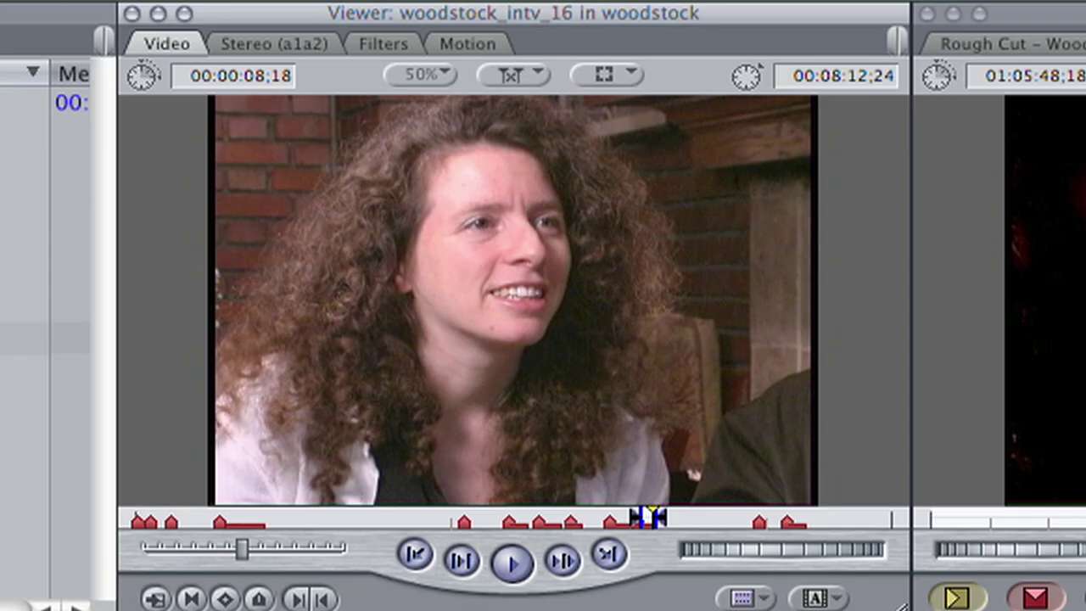
{"action": "key", "text": "j"}
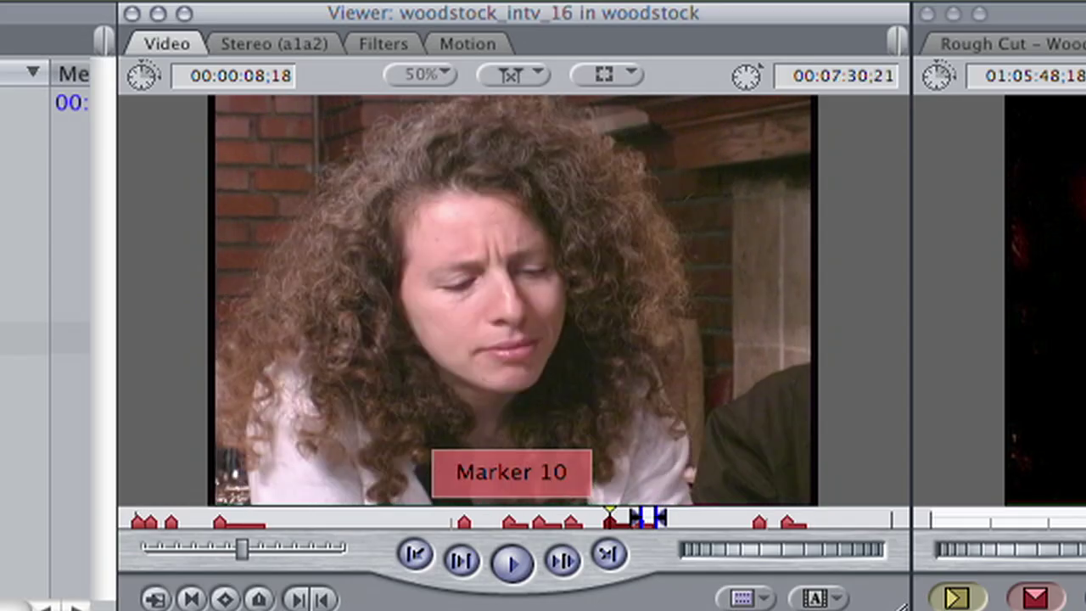
{"action": "key", "text": "l"}
{"action": "key", "text": "l"}
{"action": "key", "text": "i"}
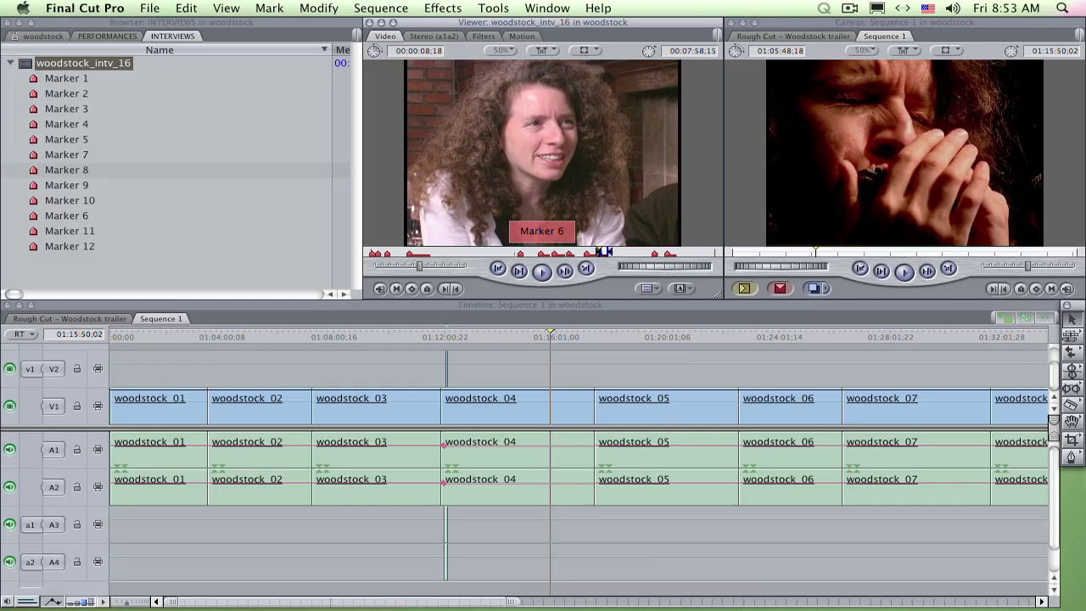
{"action": "key", "text": "F10"}
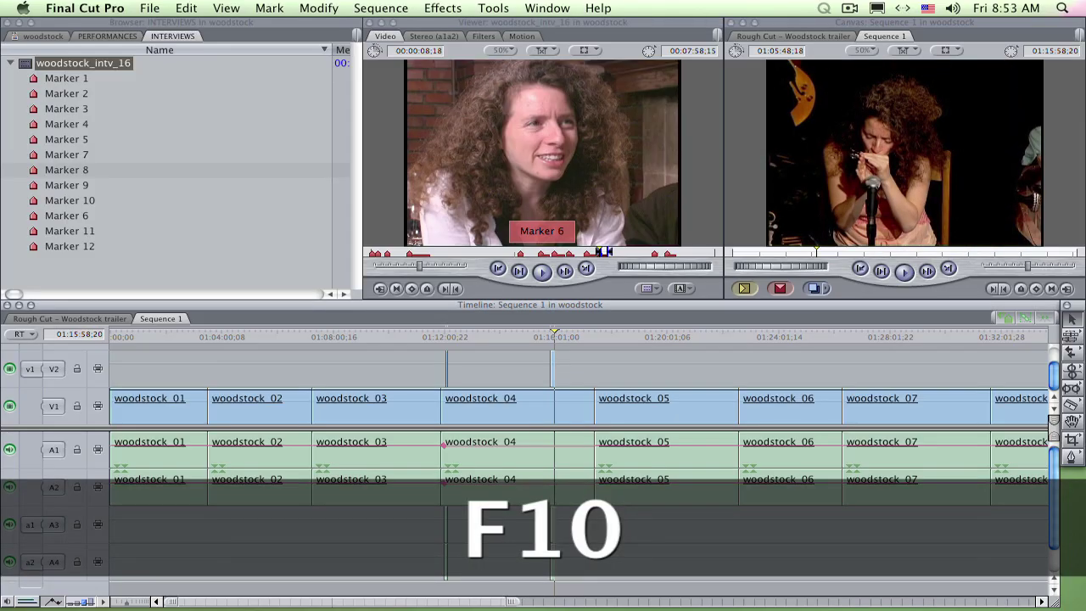
{"action": "key", "text": "super+equal"}
{"action": "key", "text": "super+equal"}
{"action": "key", "text": "super+equal"}
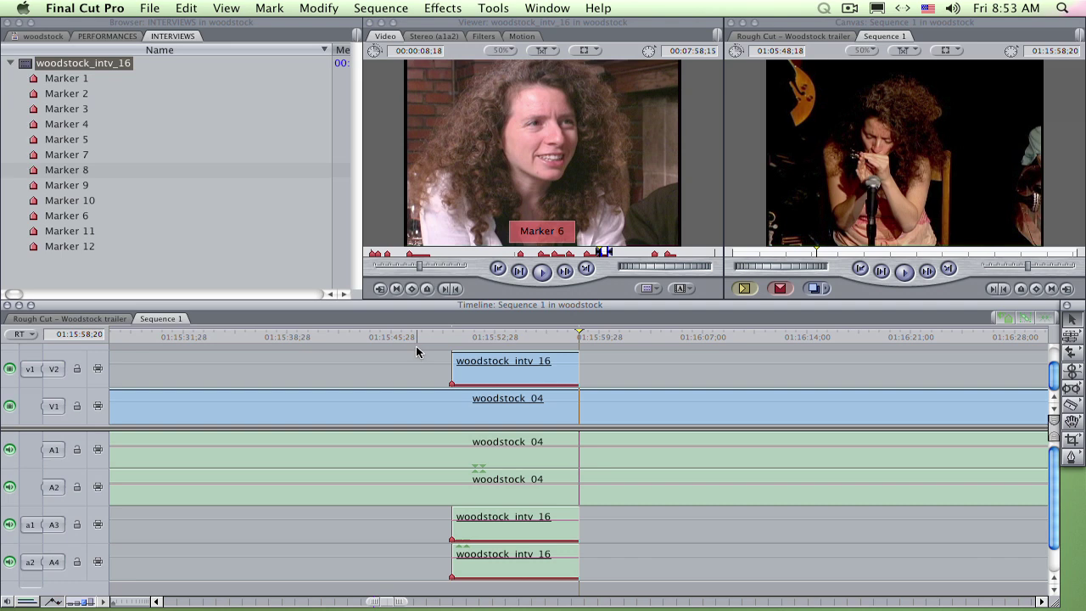
{"action": "left_click_drag", "start_coordinate": [419, 340], "coordinate": [445, 342]}
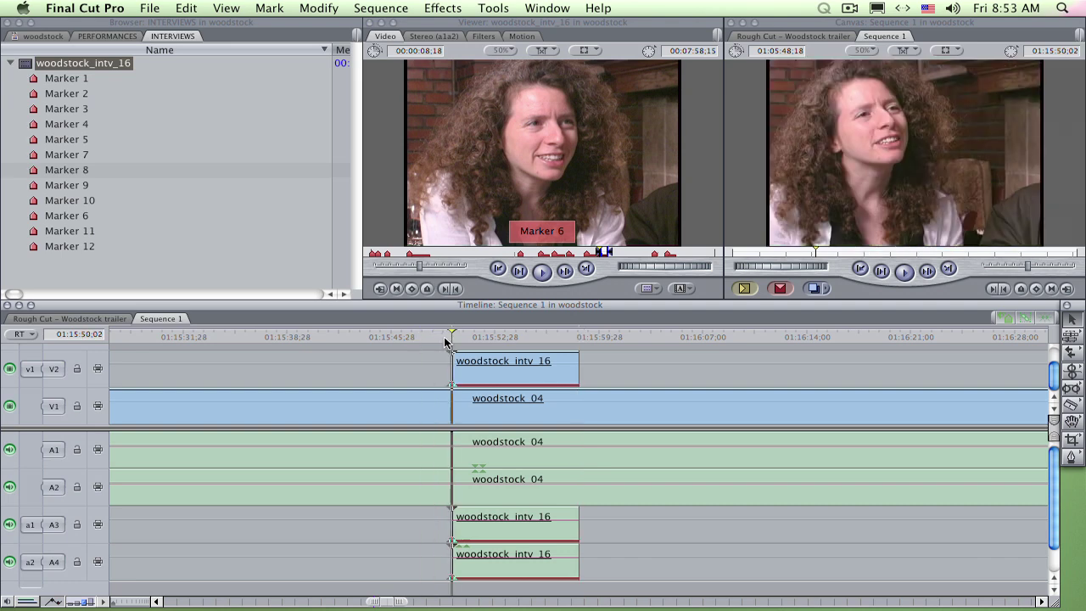
{"action": "key", "text": "space"}
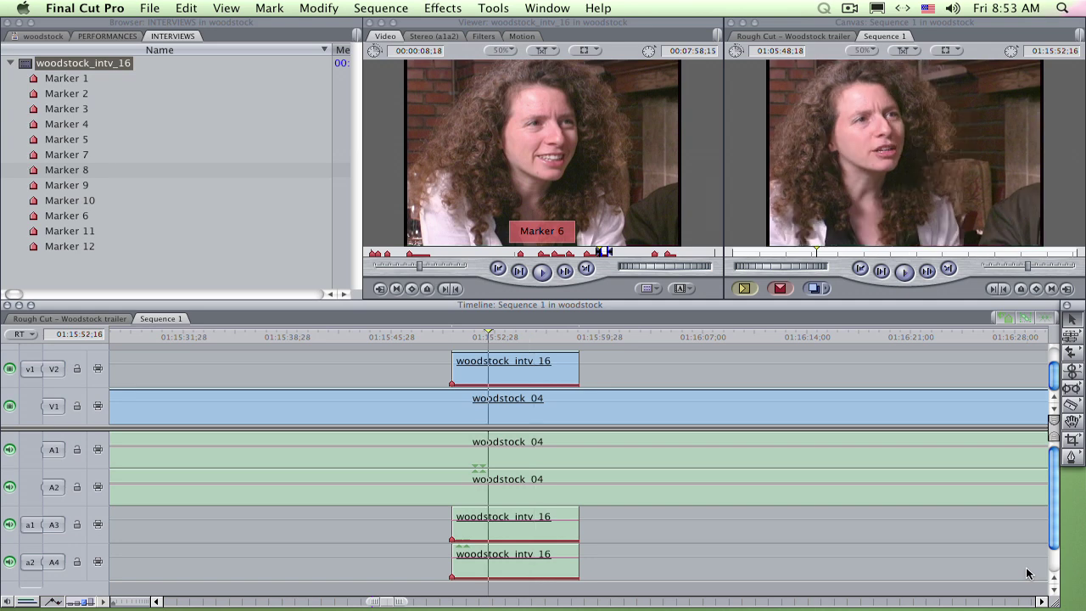
{"action": "key", "text": "alt+o"}
- Play the overlap and lower the woodstock_04 music level by two 1 dB steps
{"action": "key", "text": "space"}
{"action": "key", "text": "alt+1"}
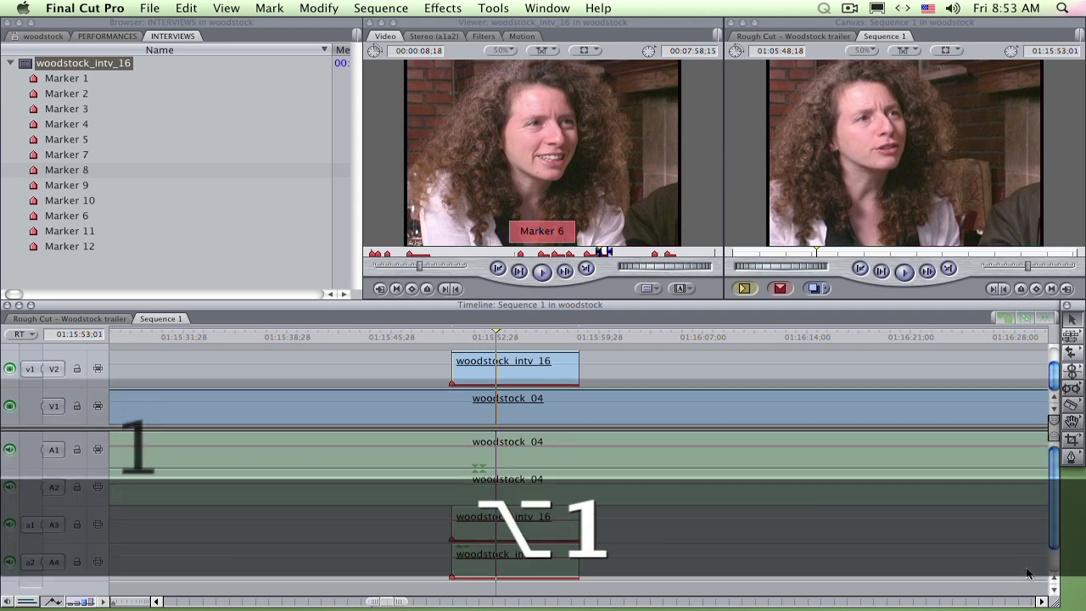
{"action": "key", "text": "alt+2"}
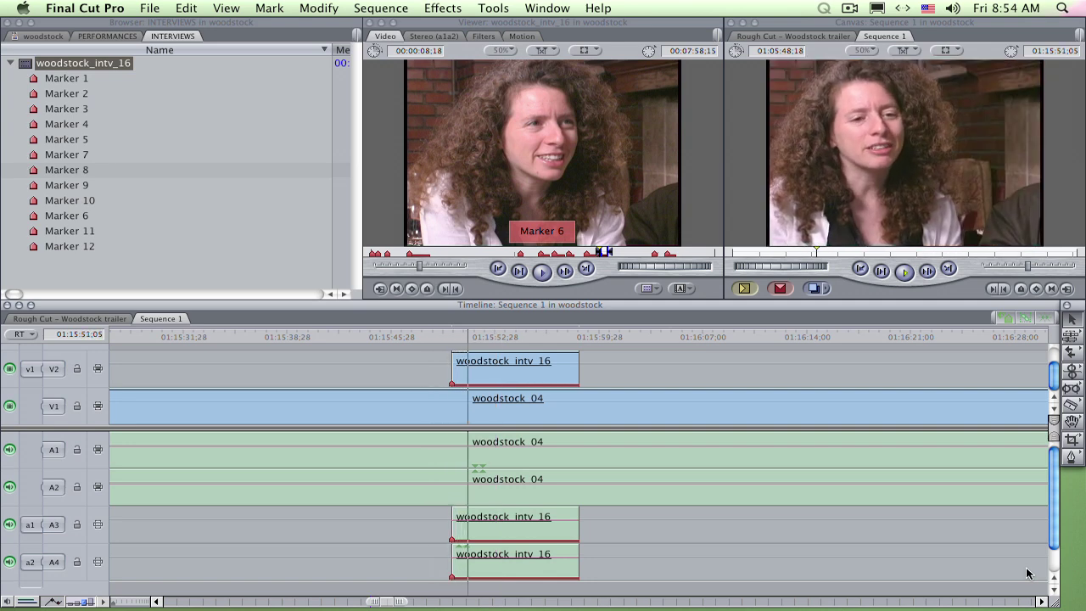
{"action": "key", "text": "ctrl+bracketleft"}
{"action": "key", "text": "ctrl+bracketleft"}
{"action": "key", "text": "ctrl+bracketleft"}
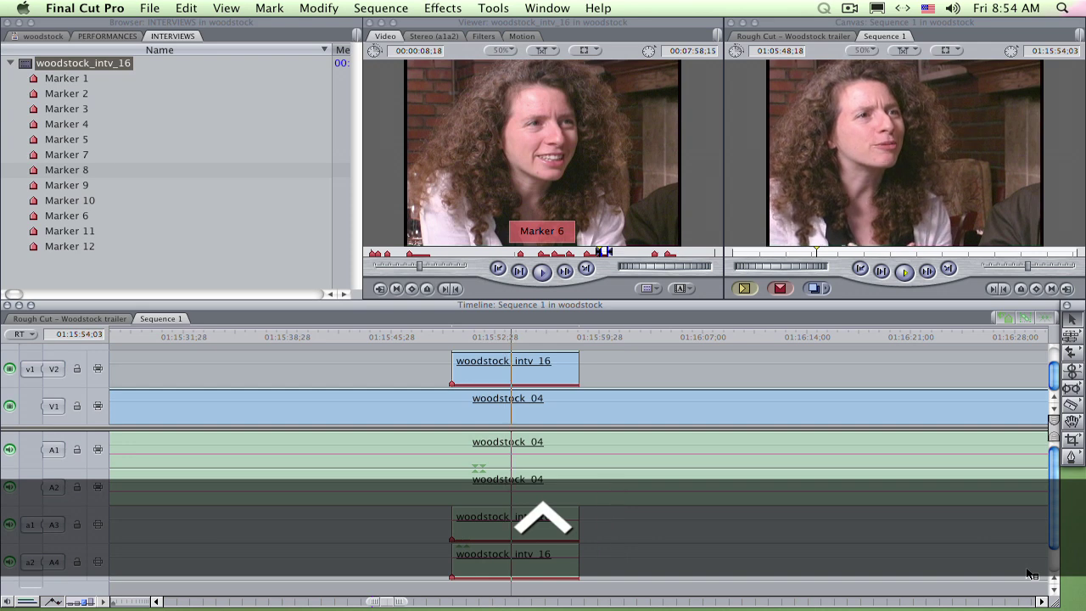
{"action": "key", "text": "ctrl+bracketleft"}
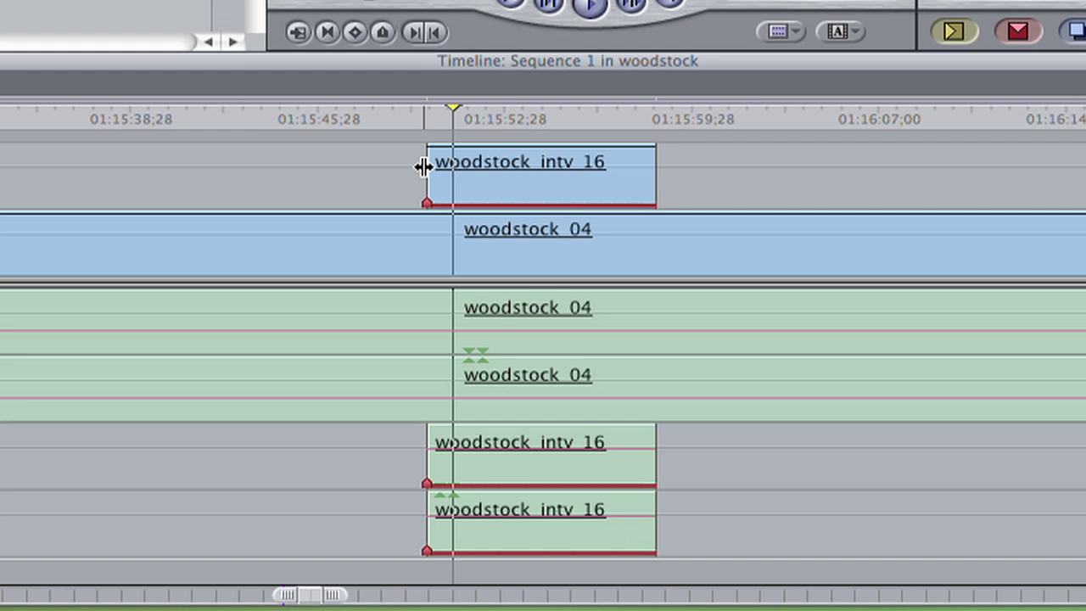
{"action": "key", "text": "alt"}
- Roll the V2 interview video's start 3 seconds later than its audio, then play the split edit
{"action": "left_click_drag", "start_coordinate": [428, 171], "coordinate": [402, 192]}
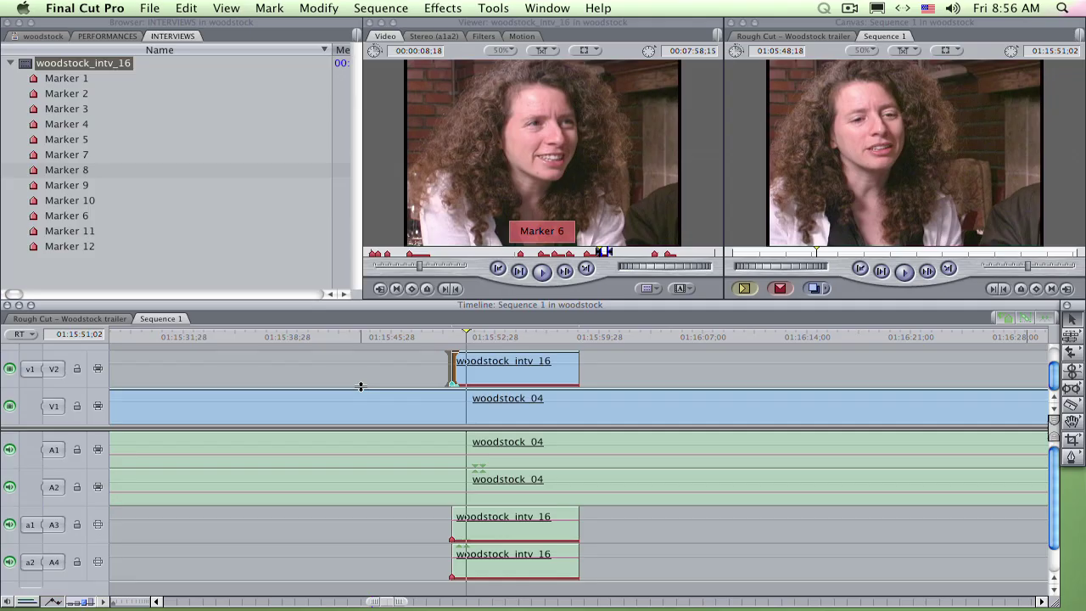
{"action": "left_click", "coordinate": [361, 389]}
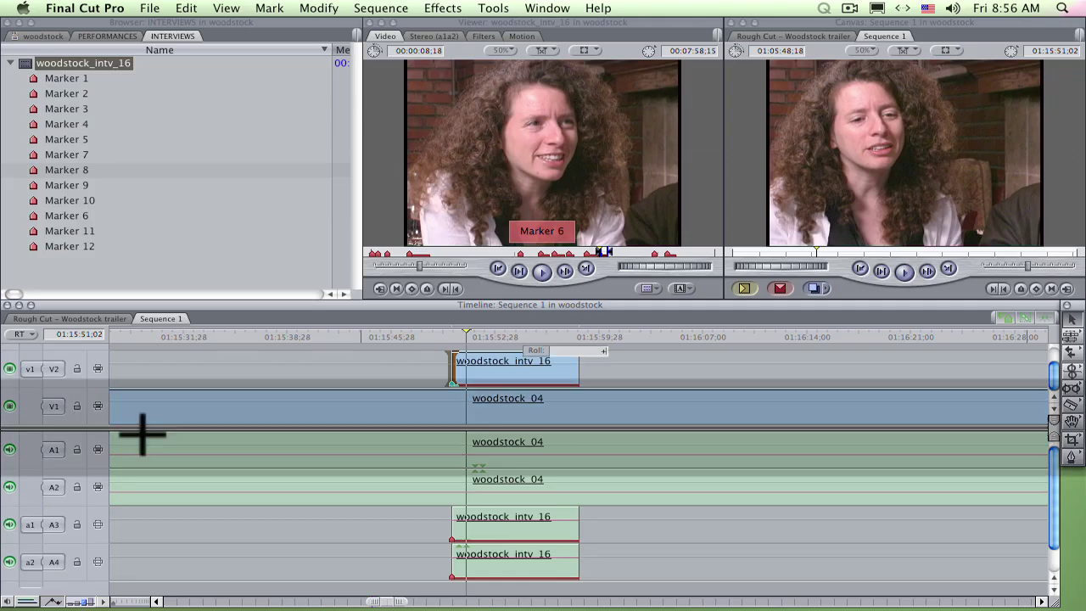
{"action": "type", "text": "3."}
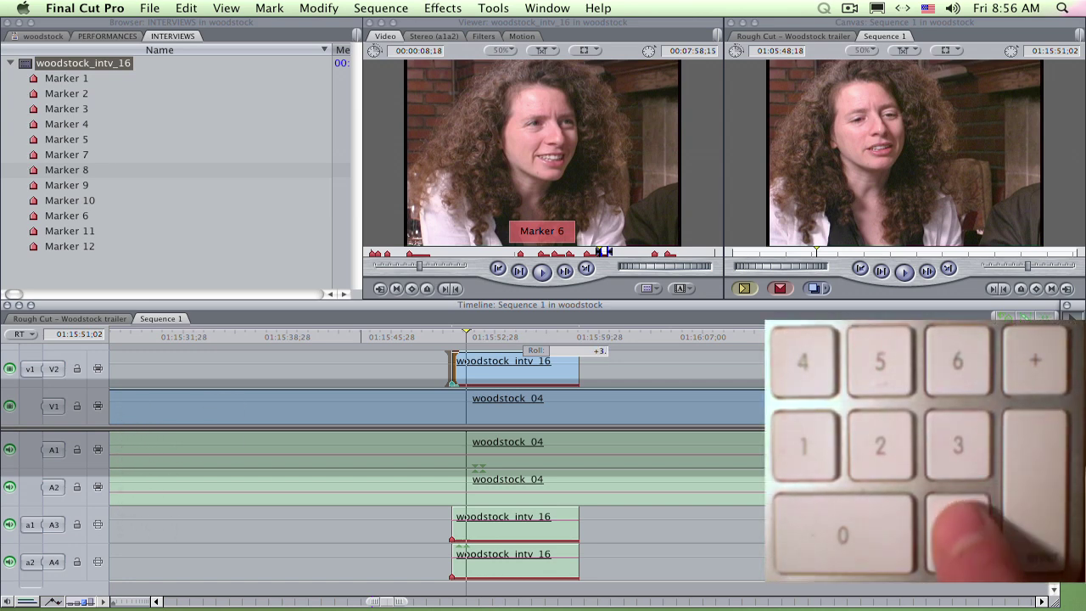
{"action": "key", "text": "Return"}
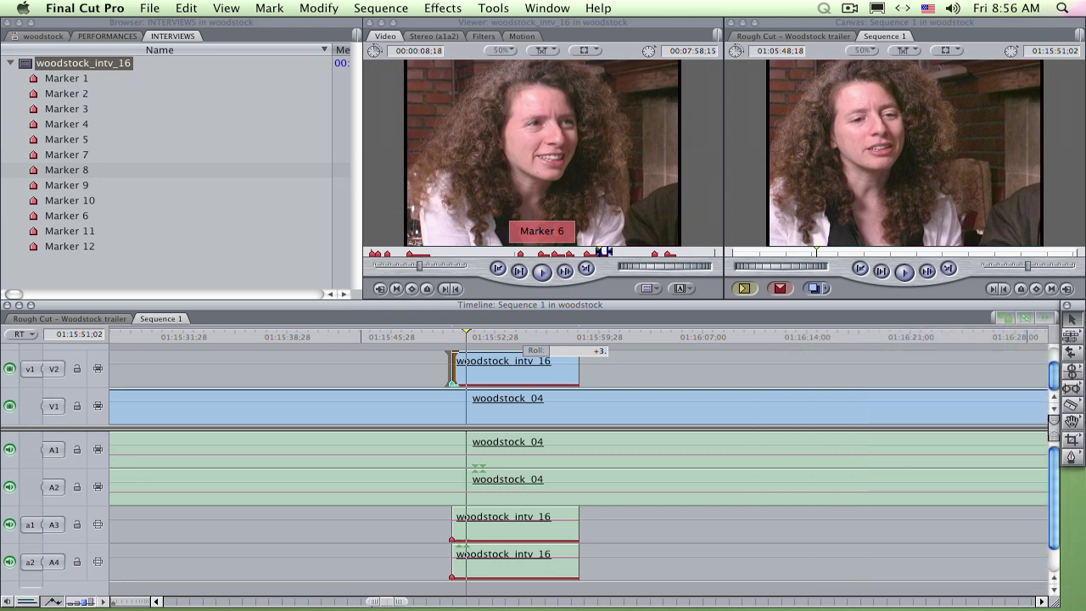
{"action": "key", "text": "Return"}
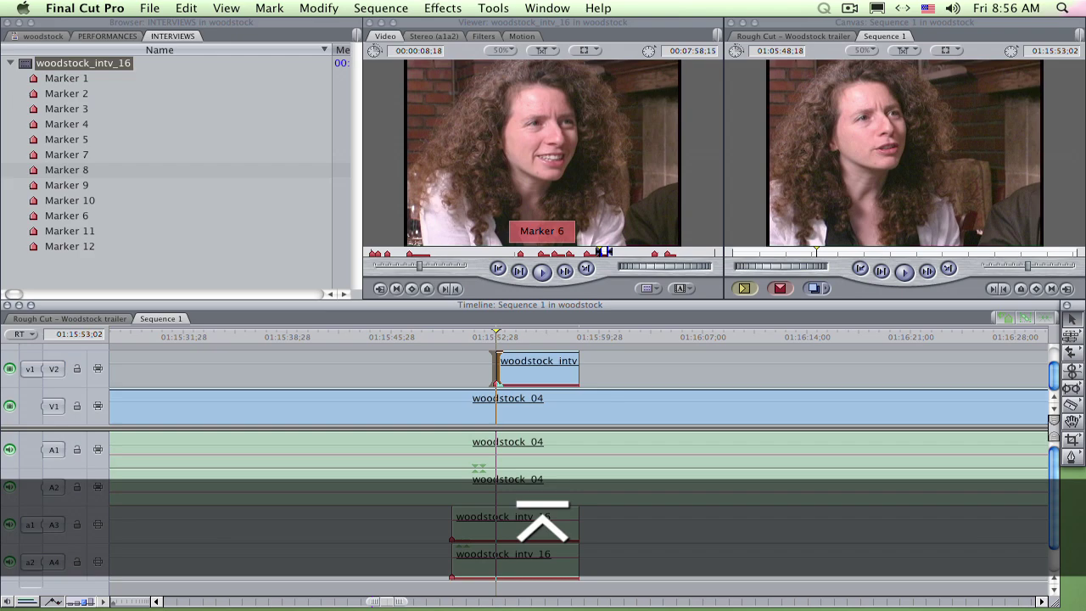
{"action": "key", "text": "l"}
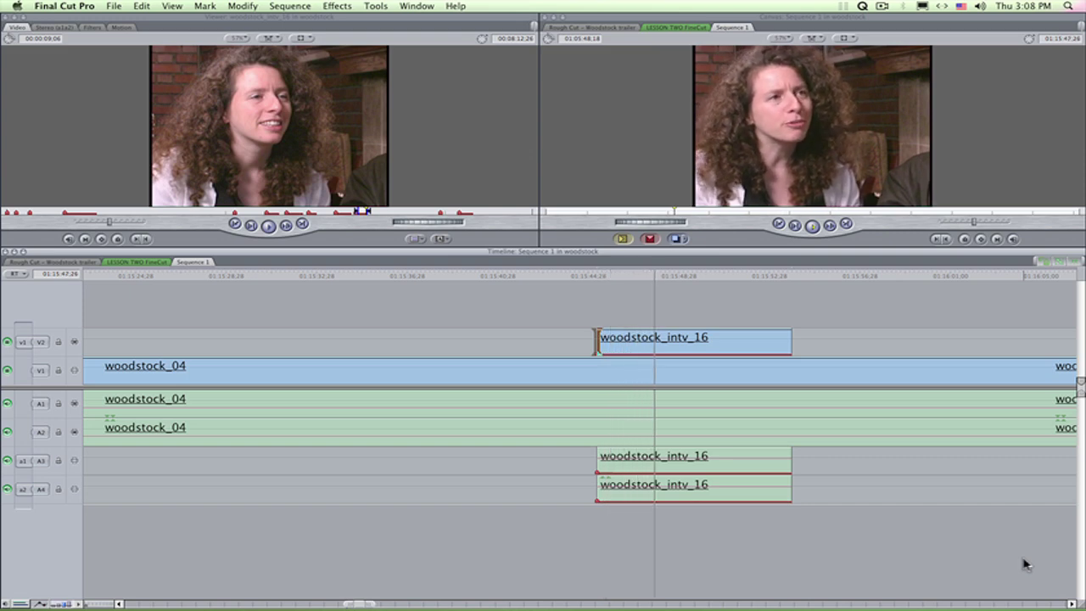
{"action": "key", "text": "e"}
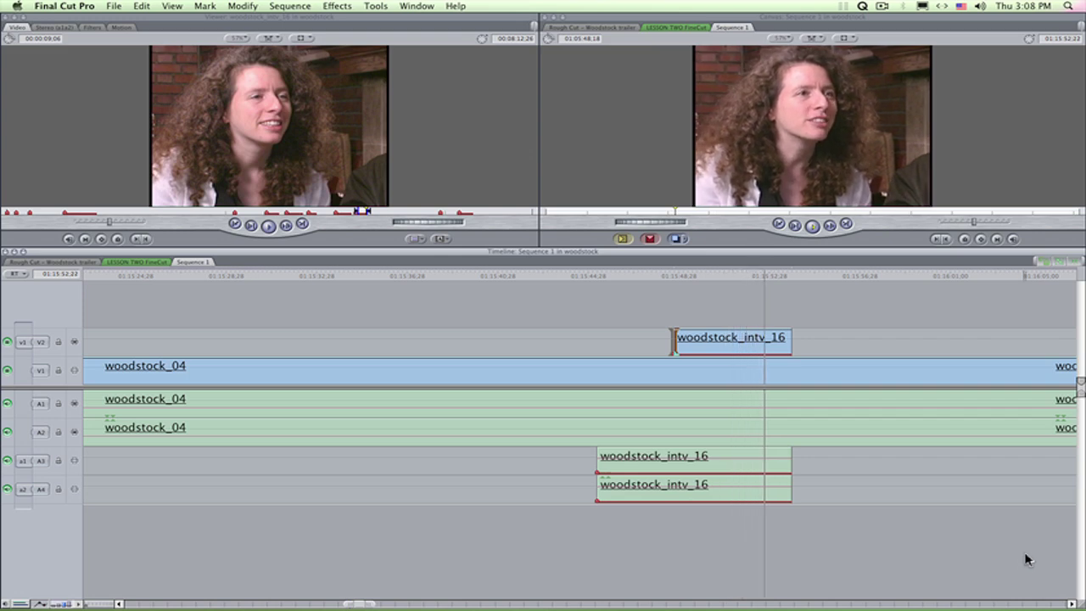
- Stop after the interview and add two woodstock_04 level keyframes, raising the second to -3 dB
{"action": "key", "text": "space"}
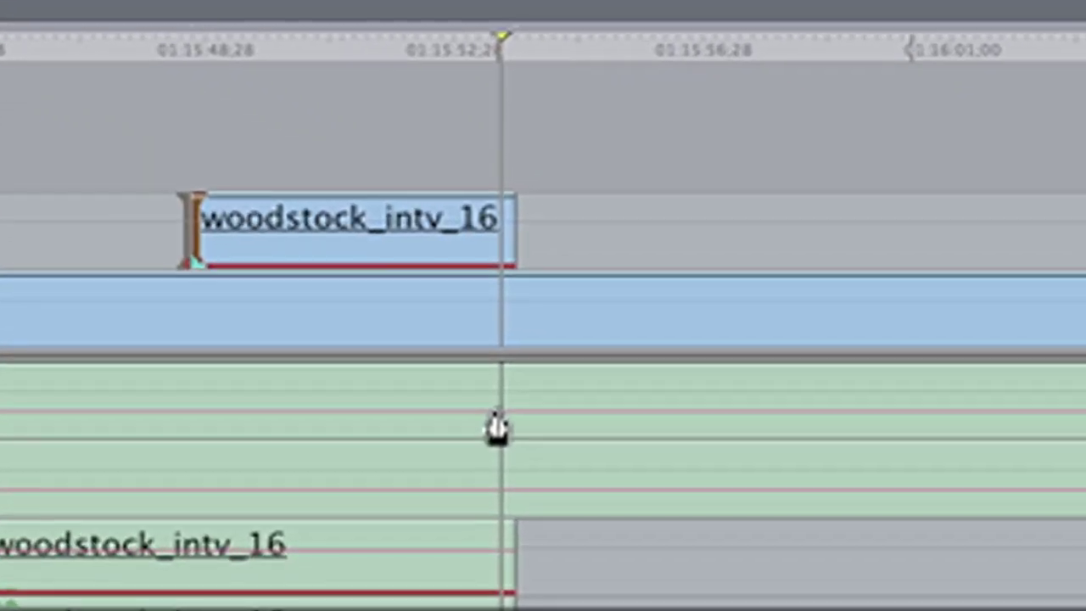
{"action": "left_click", "coordinate": [786, 408], "text": "alt"}
{"action": "left_click", "coordinate": [543, 413], "text": "alt"}
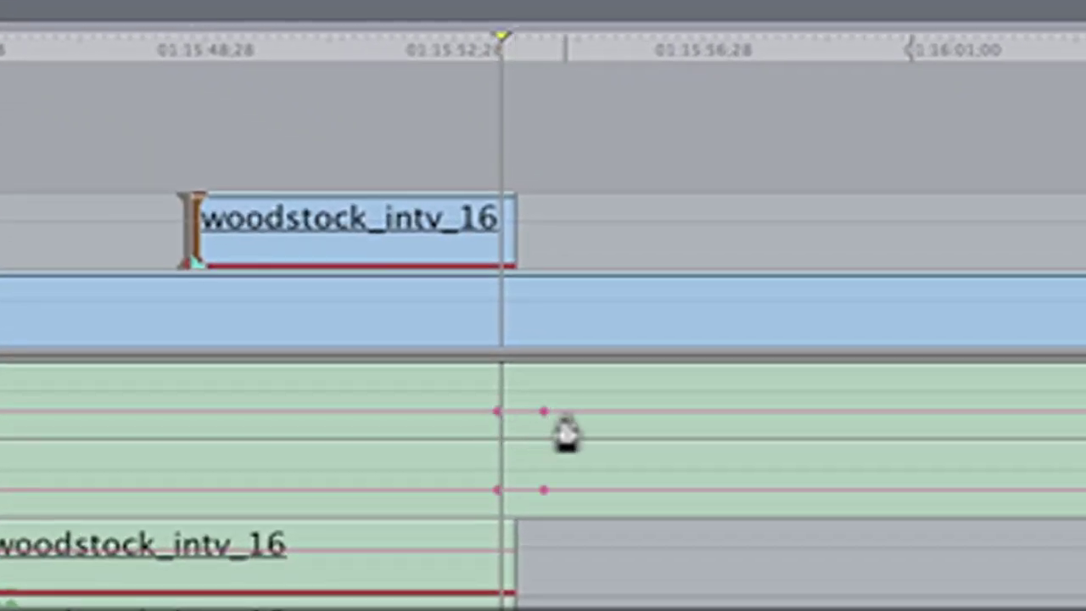
{"action": "left_click_drag", "start_coordinate": [543, 413], "coordinate": [580, 396]}
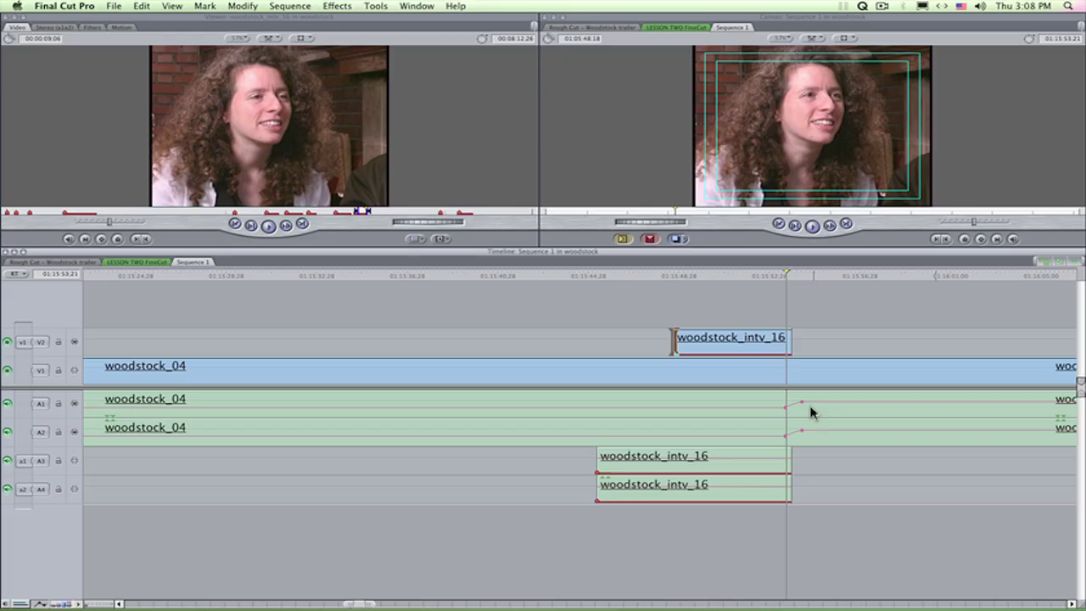
{"action": "key", "text": "j"}
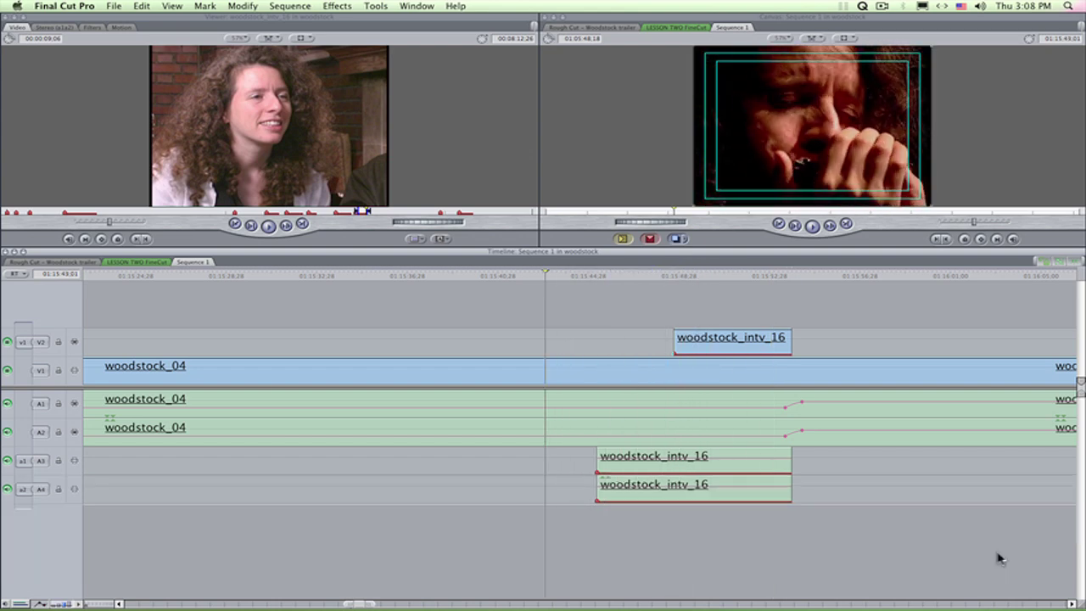
{"action": "key", "text": "l"}
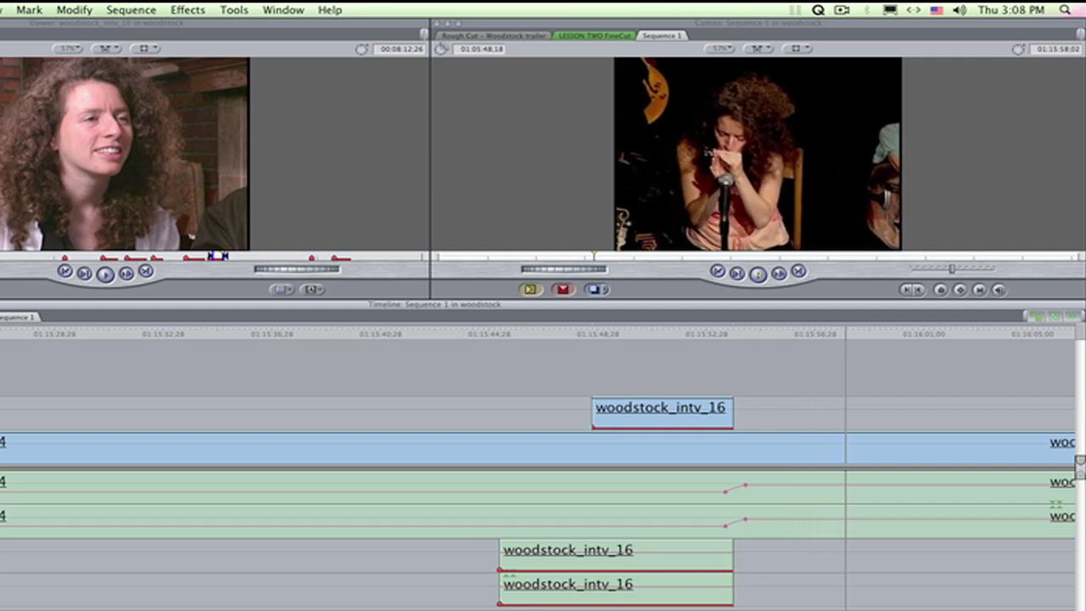
{"action": "key", "text": "space"}
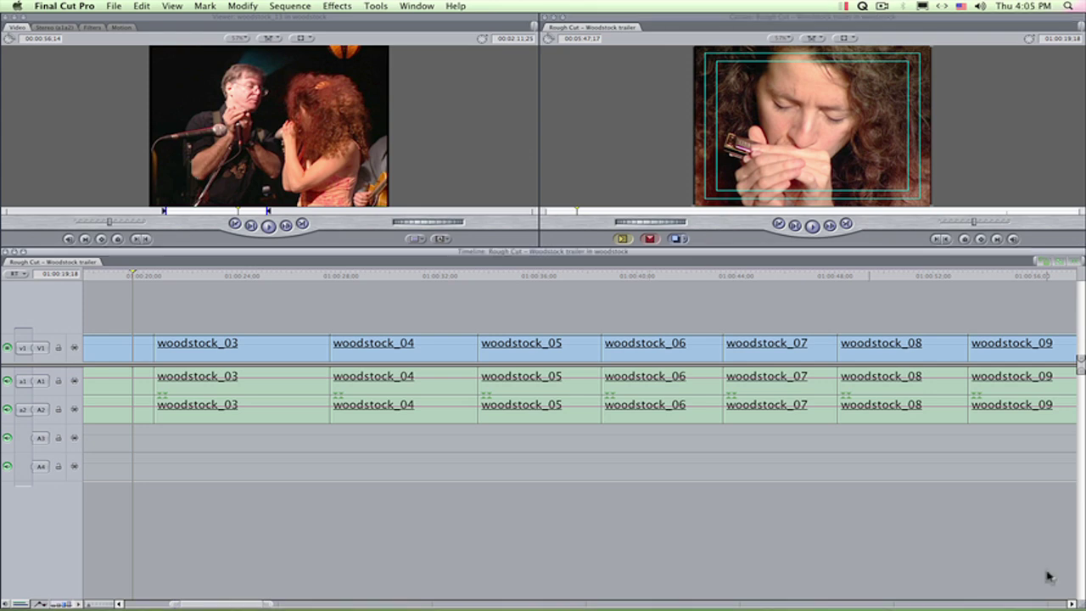
- Mark woodstock_03 through woodstock_09 as a range and add cross dissolves to its video and audio edits
{"action": "key", "text": "i"}
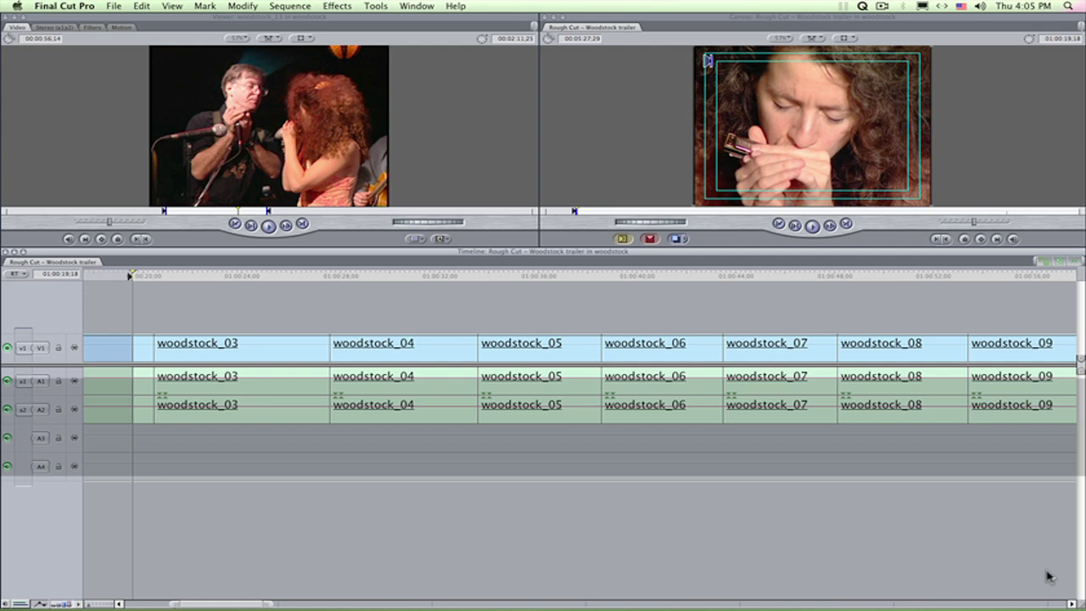
{"action": "left_click", "coordinate": [997, 277]}
{"action": "key", "text": "o"}
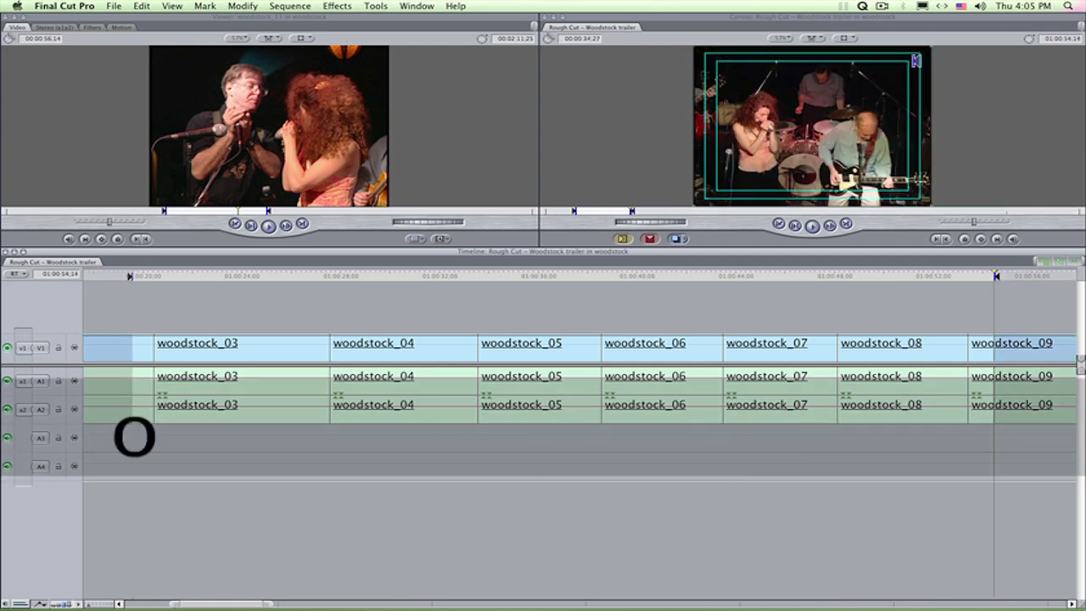
{"action": "key", "text": "super"}
{"action": "key", "text": "super+t"}
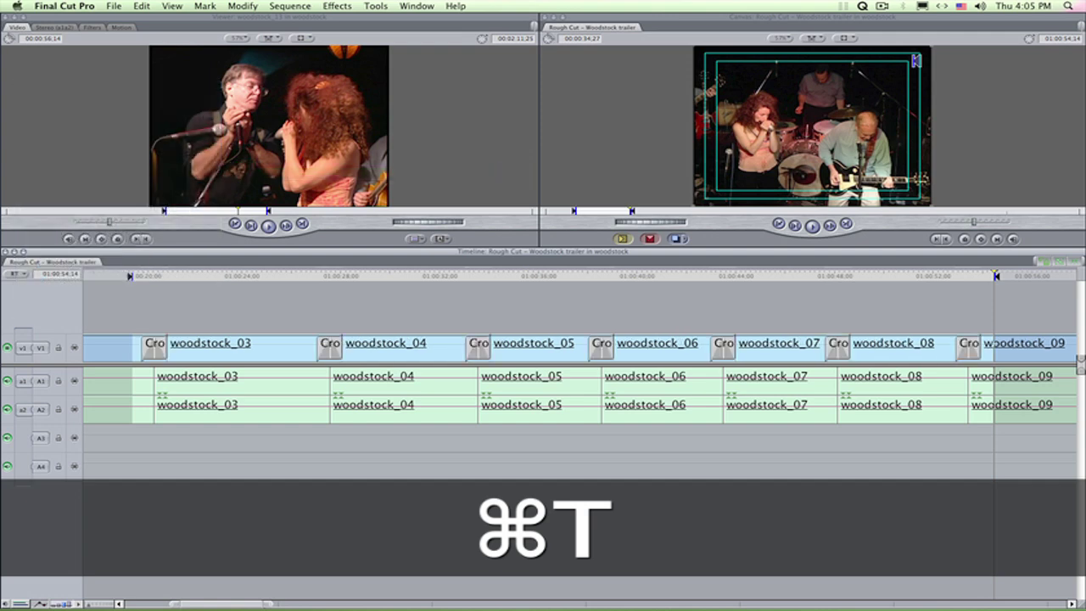
{"action": "key", "text": "super+alt+t"}
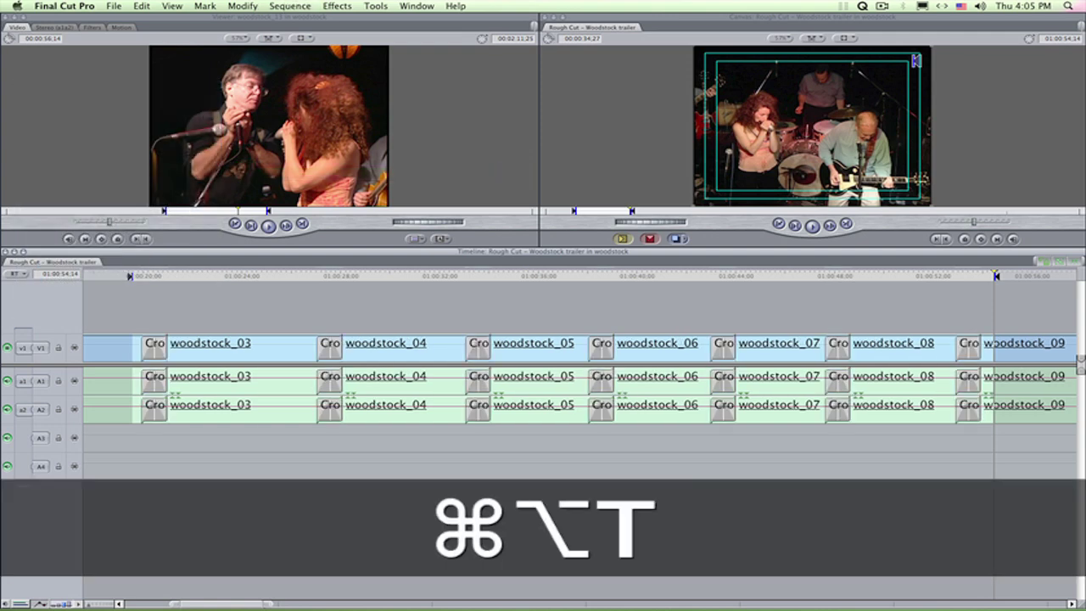